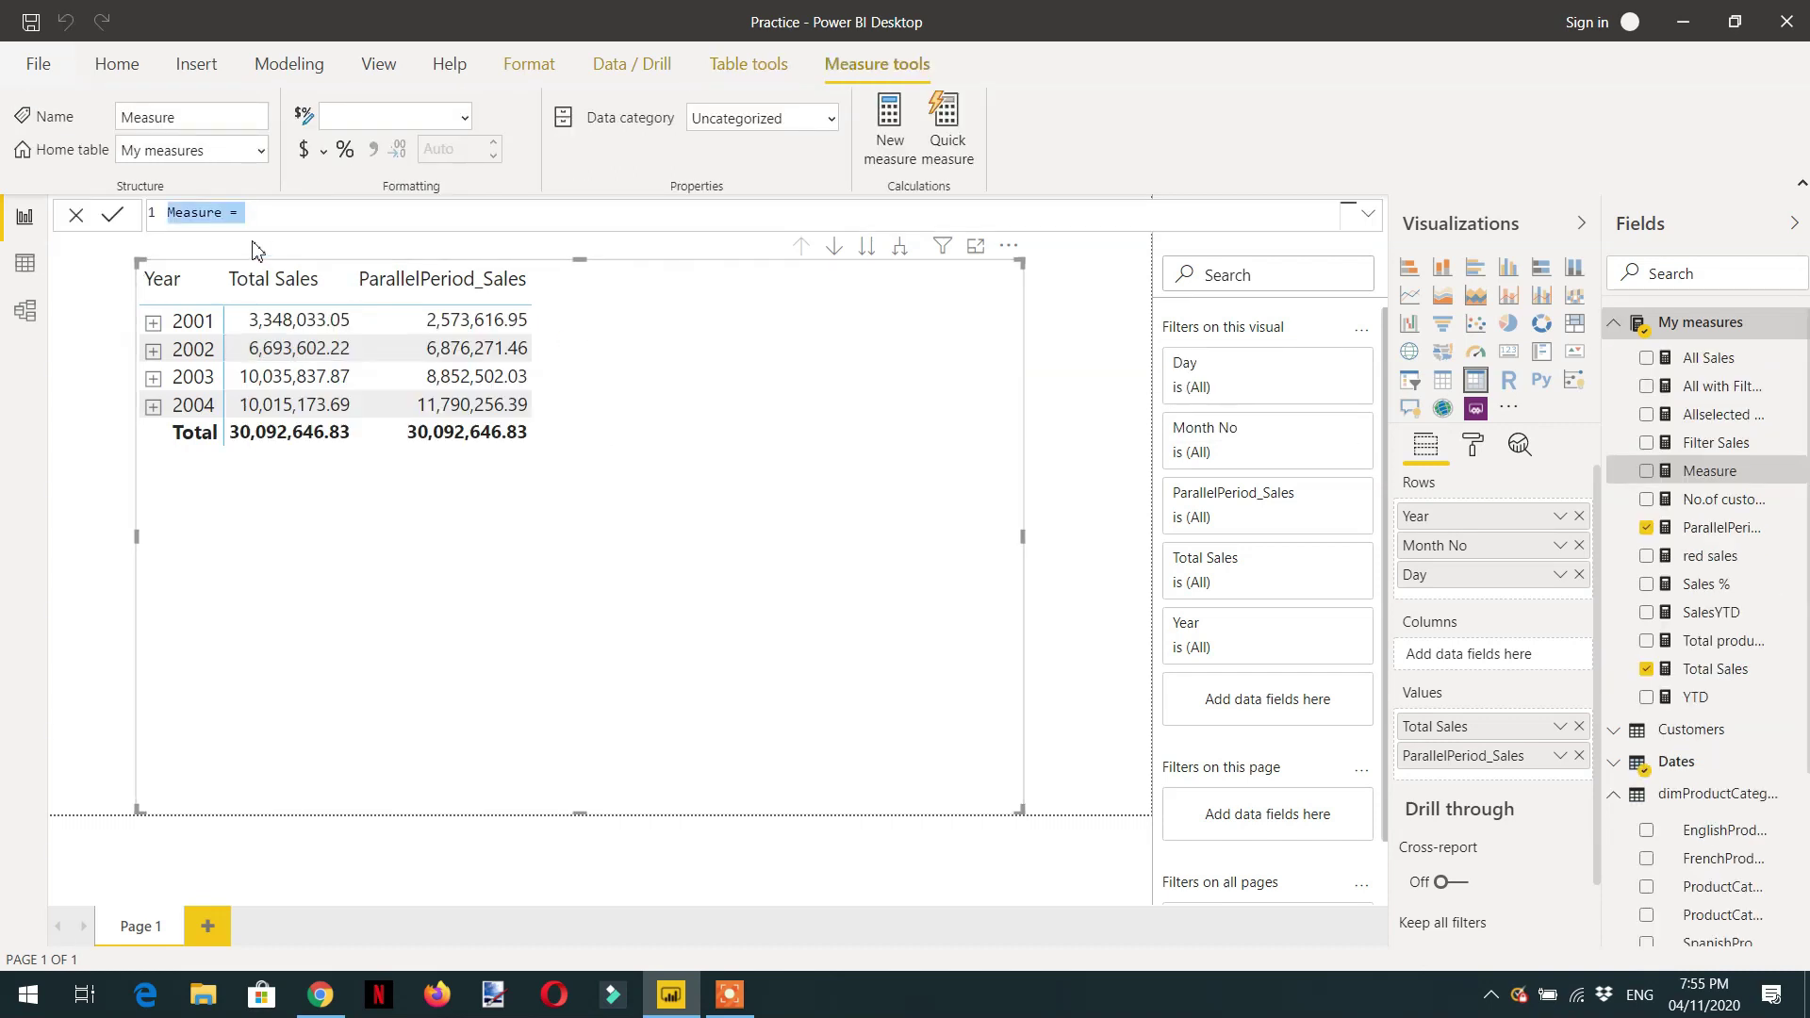
# Step: Start the SPLY_Sales measure as CALCULATE([Total Sales], with a new line for the filter
pyautogui.write('SPLY_Sales')
pyautogui.write('CALCULATE(')
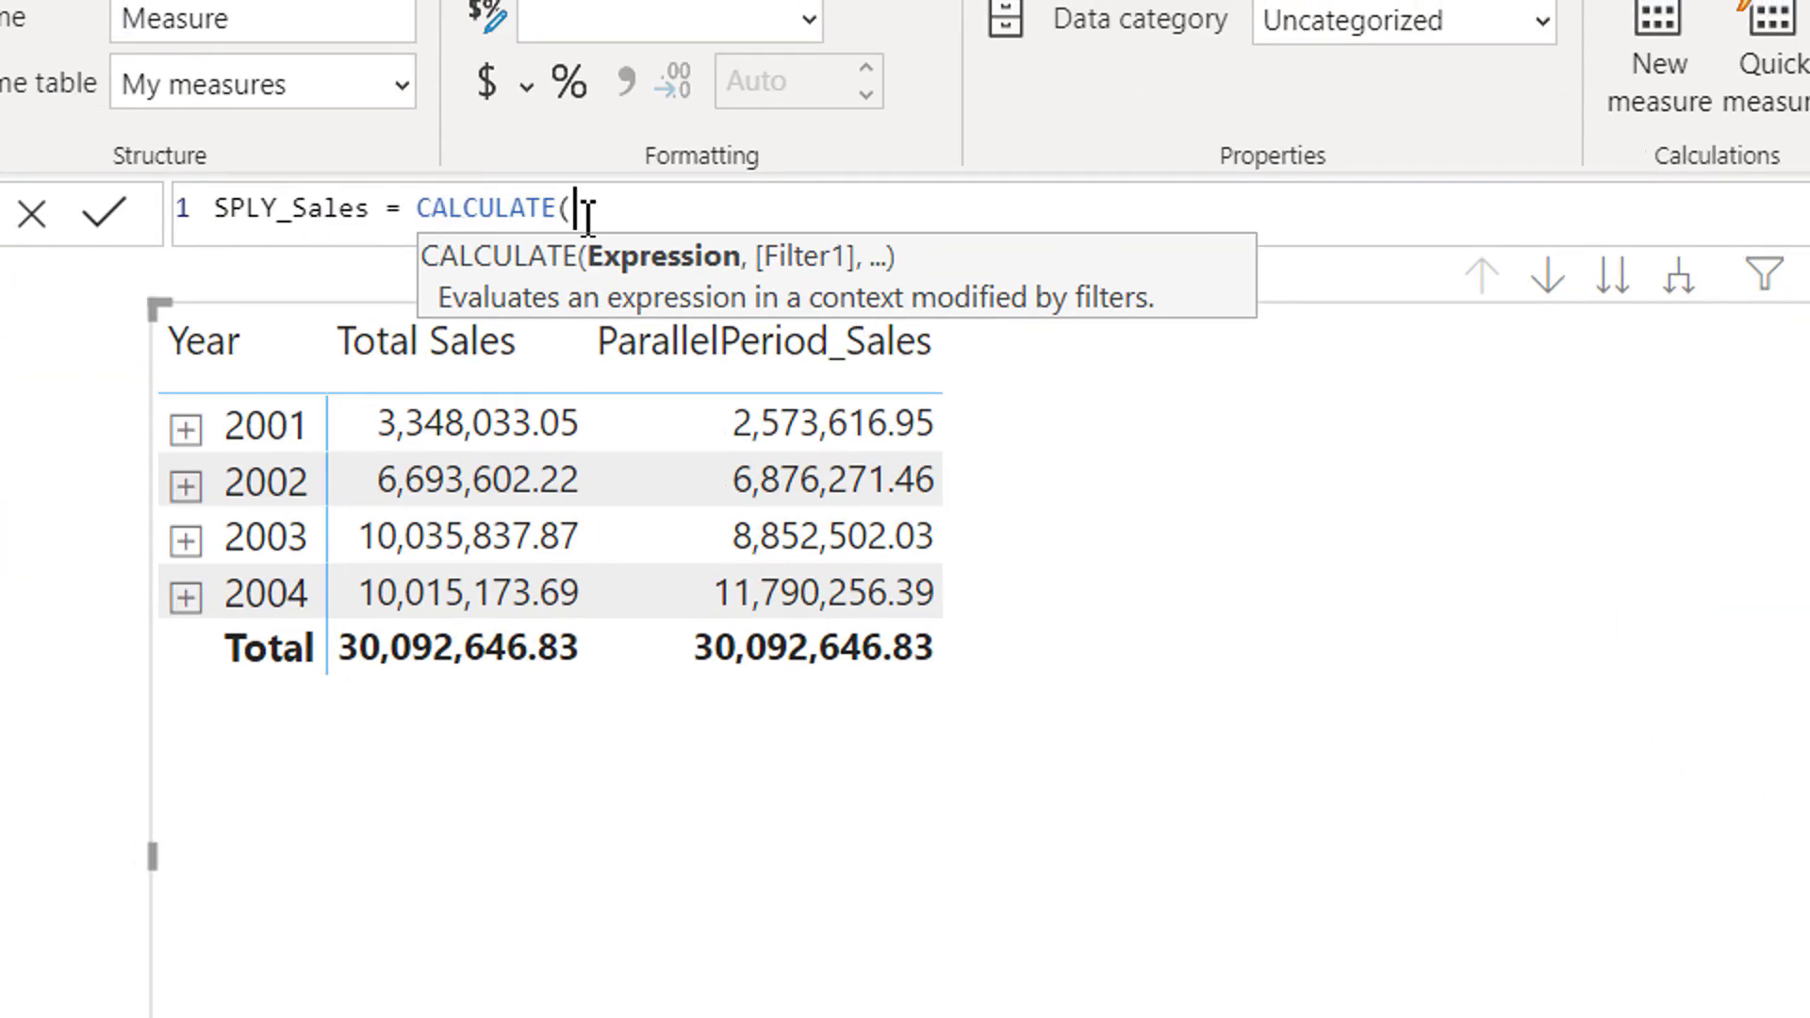
pyautogui.write('total')
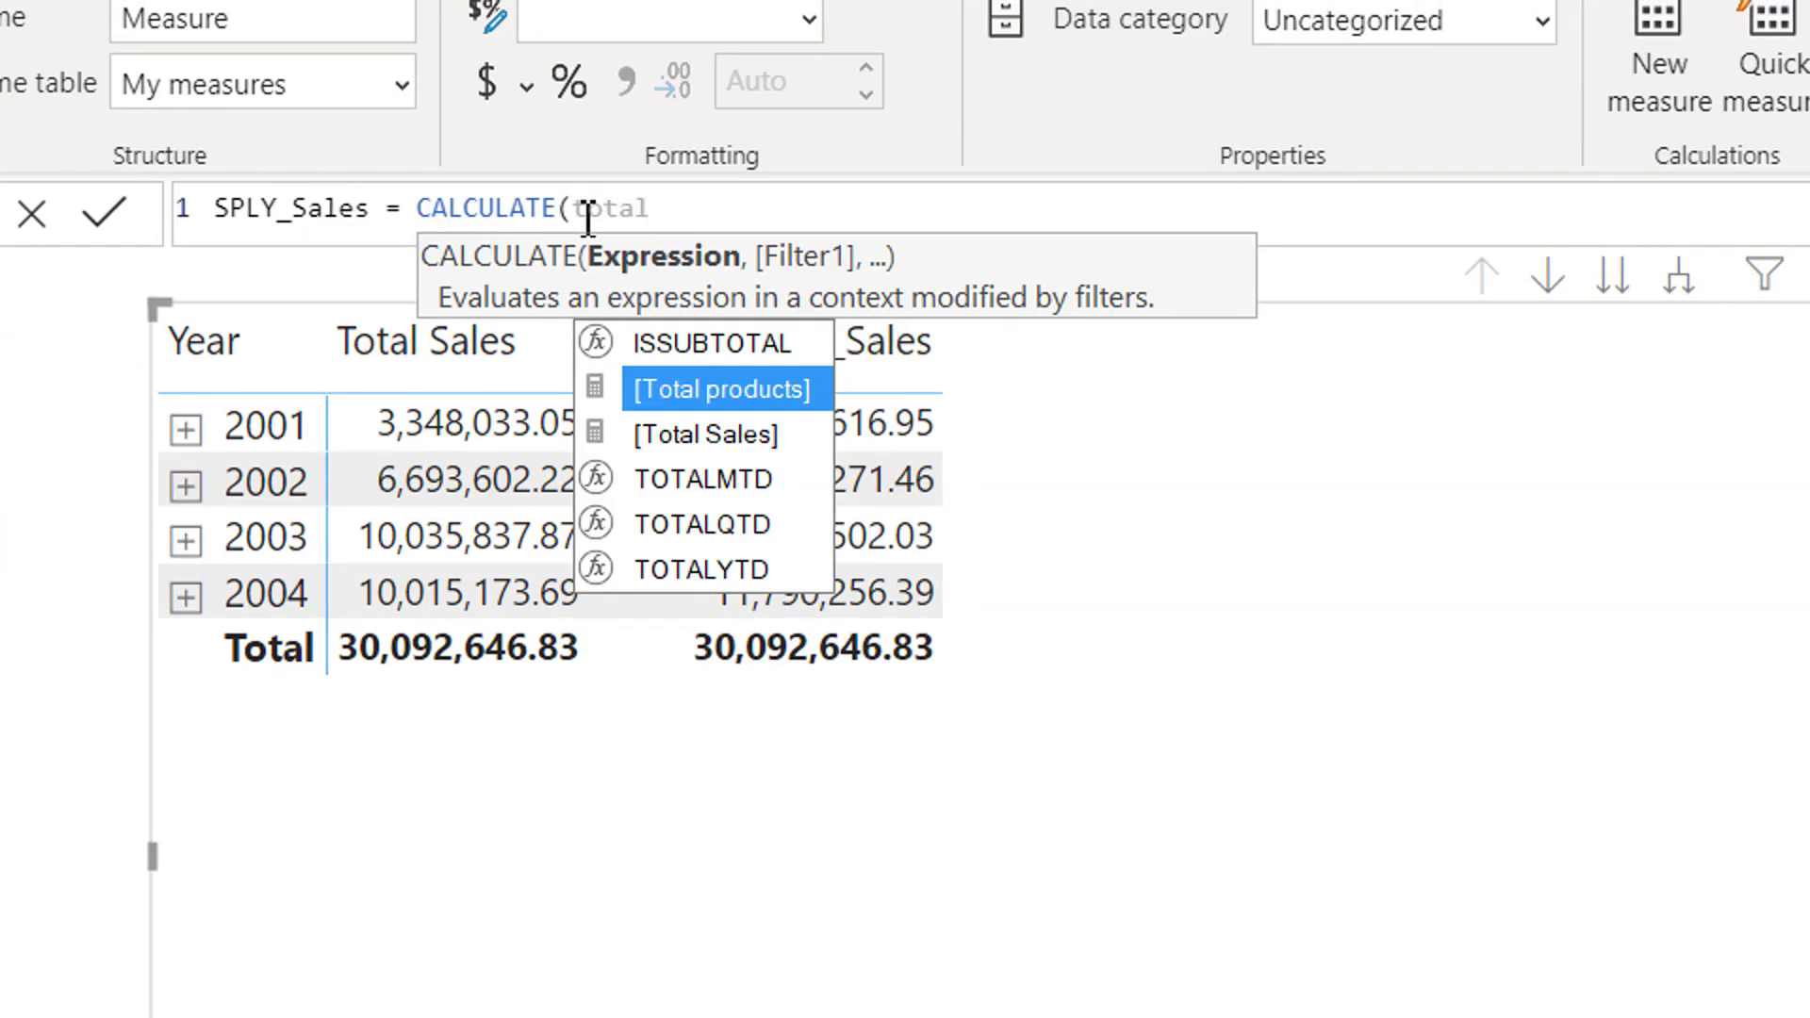
pyautogui.press('Down')
pyautogui.press('Tab')
pyautogui.write(',')
pyautogui.press('Escape')
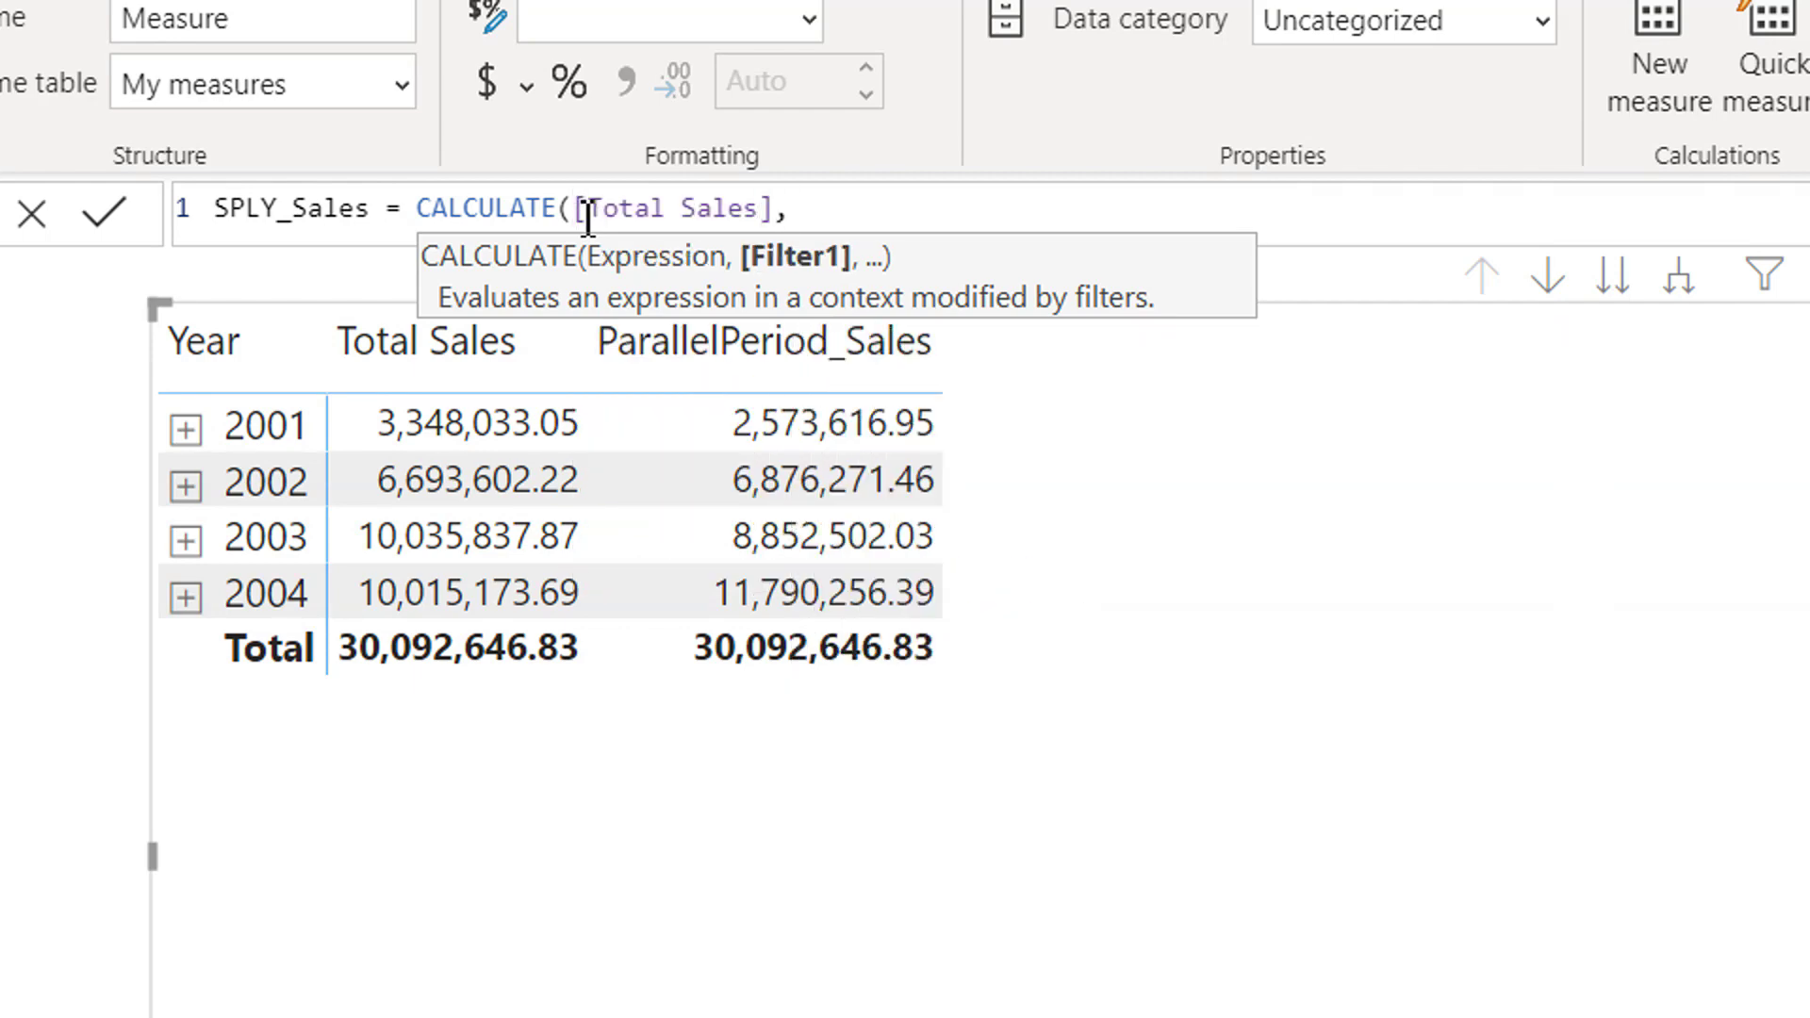
pyautogui.hotkey('shift', 'Return')
pyautogui.hotkey('shift', 'Return')
pyautogui.hotkey('shift', 'Return')
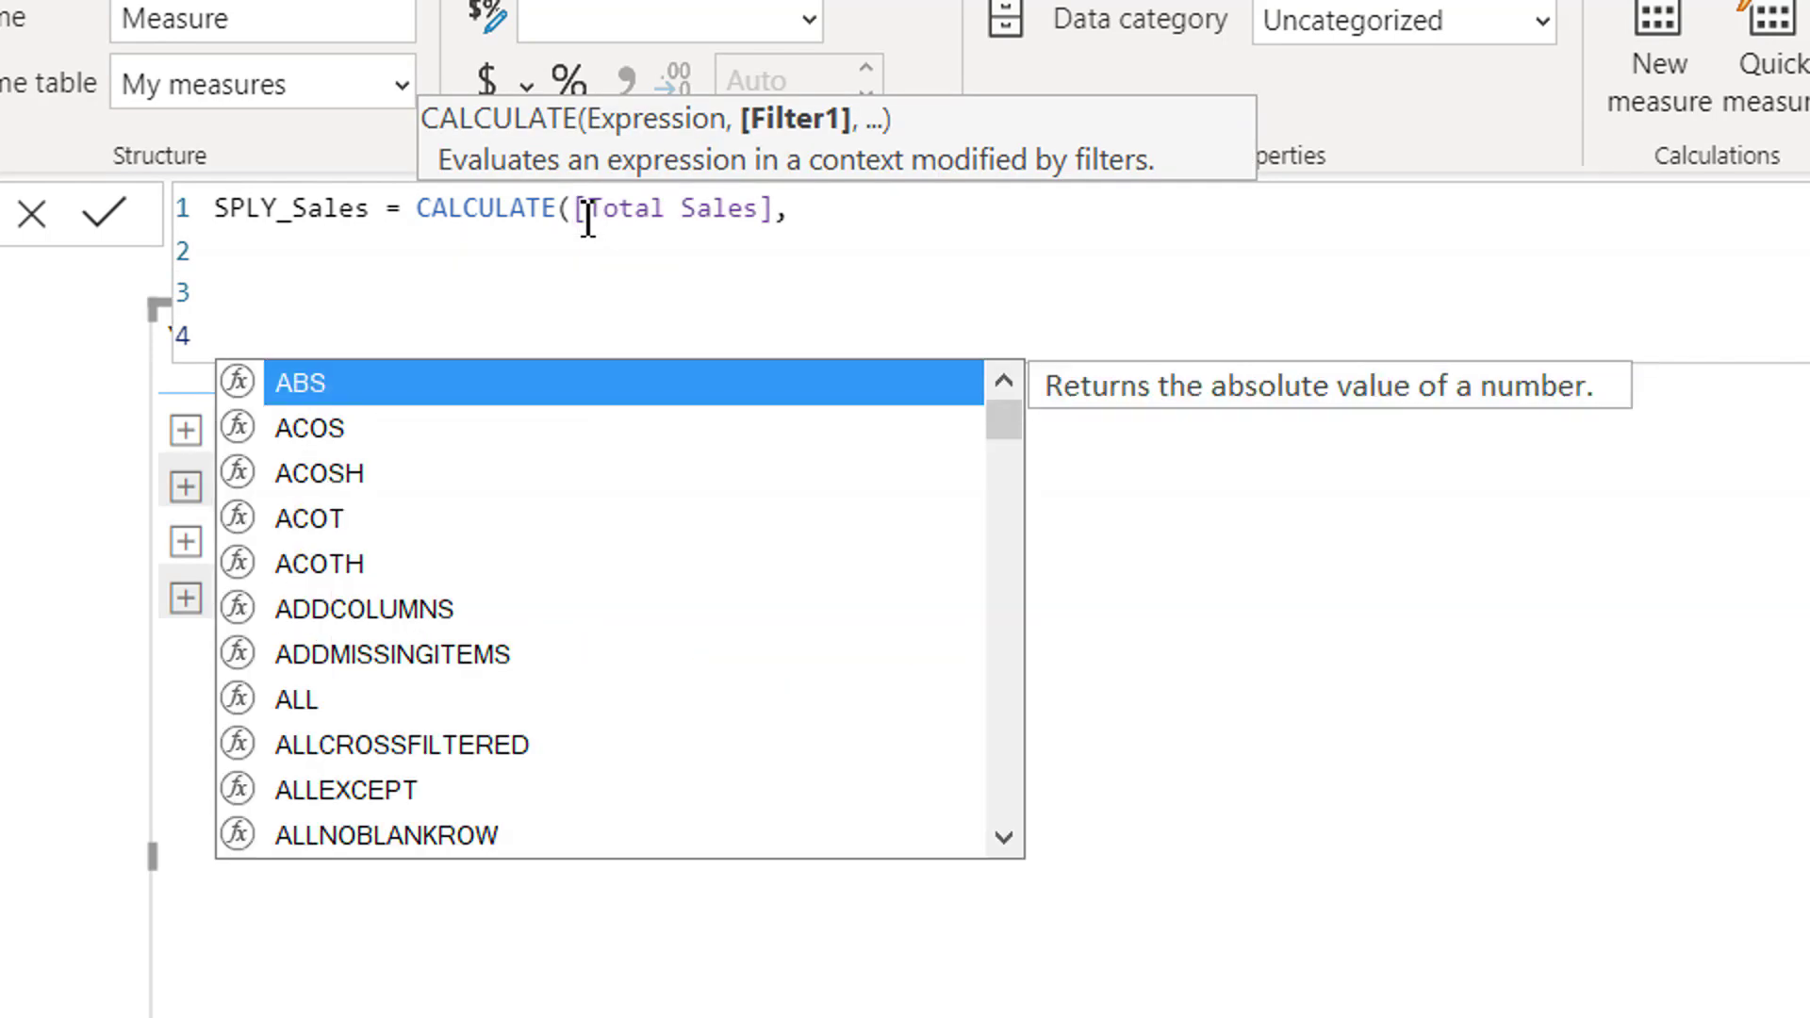
# Step: Add SAMEPERIODLASTYEAR(Dates[Date]) as the filter, close the parentheses and commit the measure
pyautogui.click(300, 243)
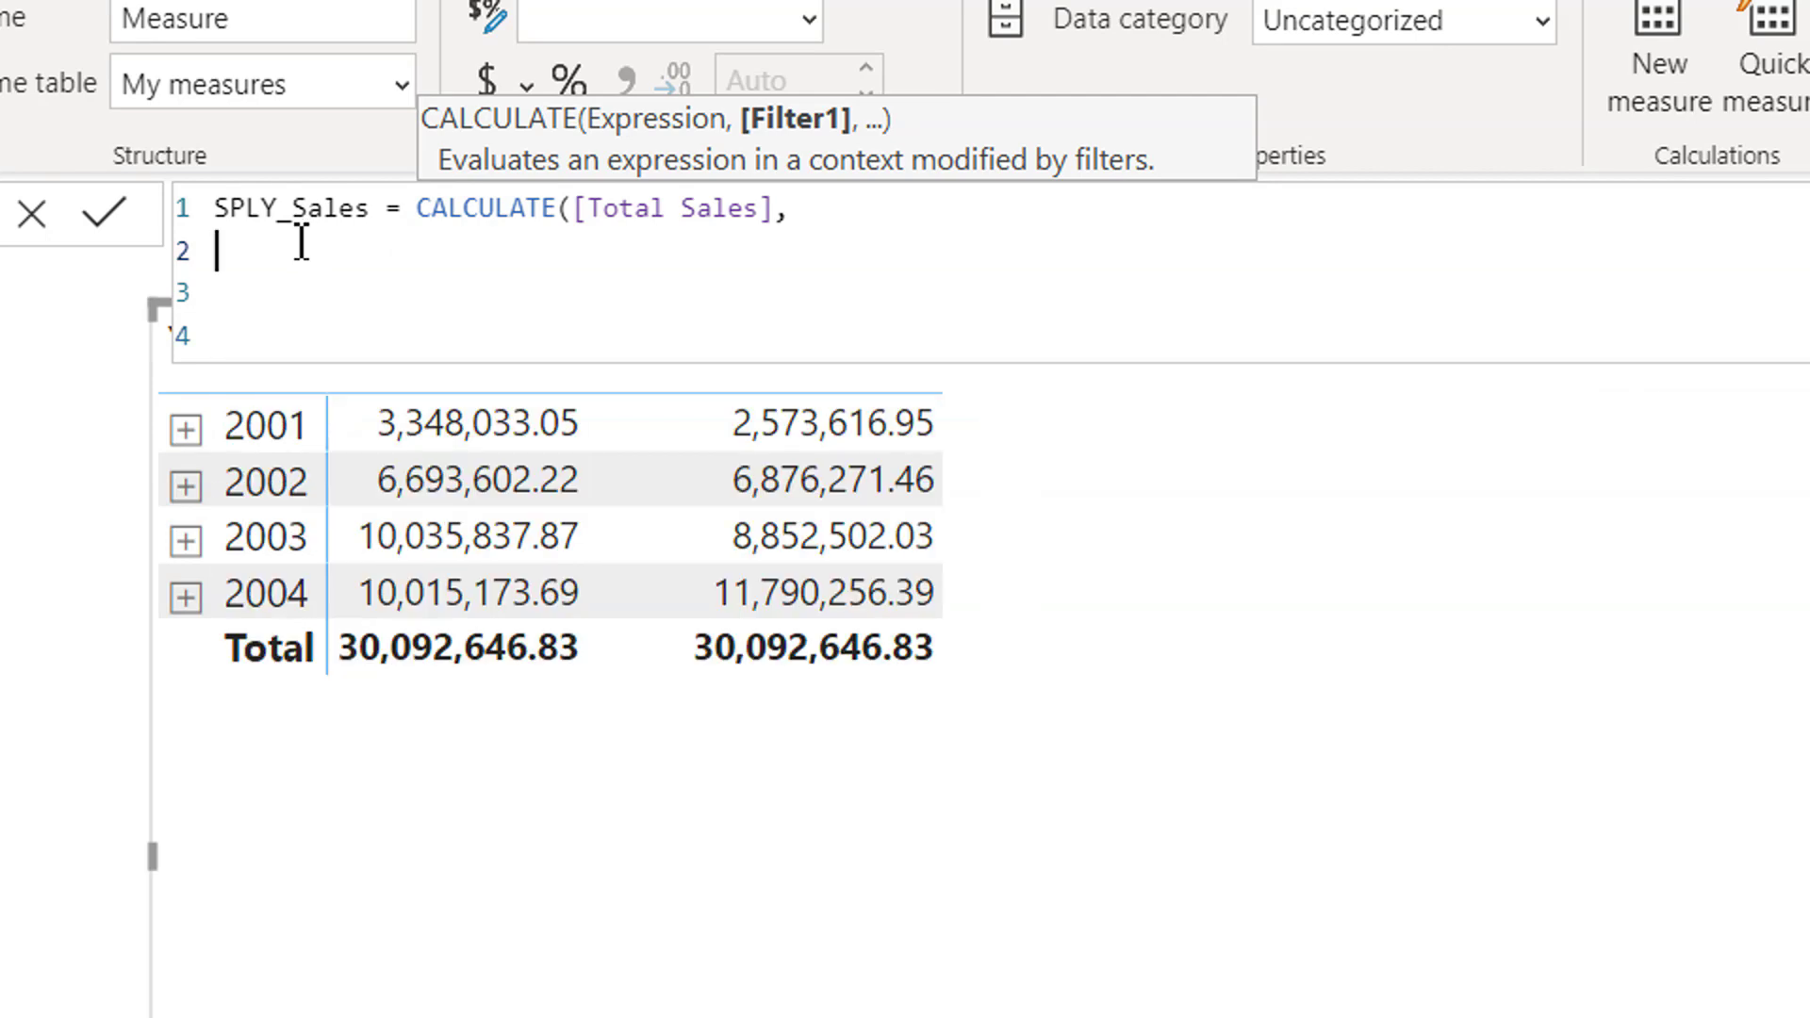
pyautogui.write('sam')
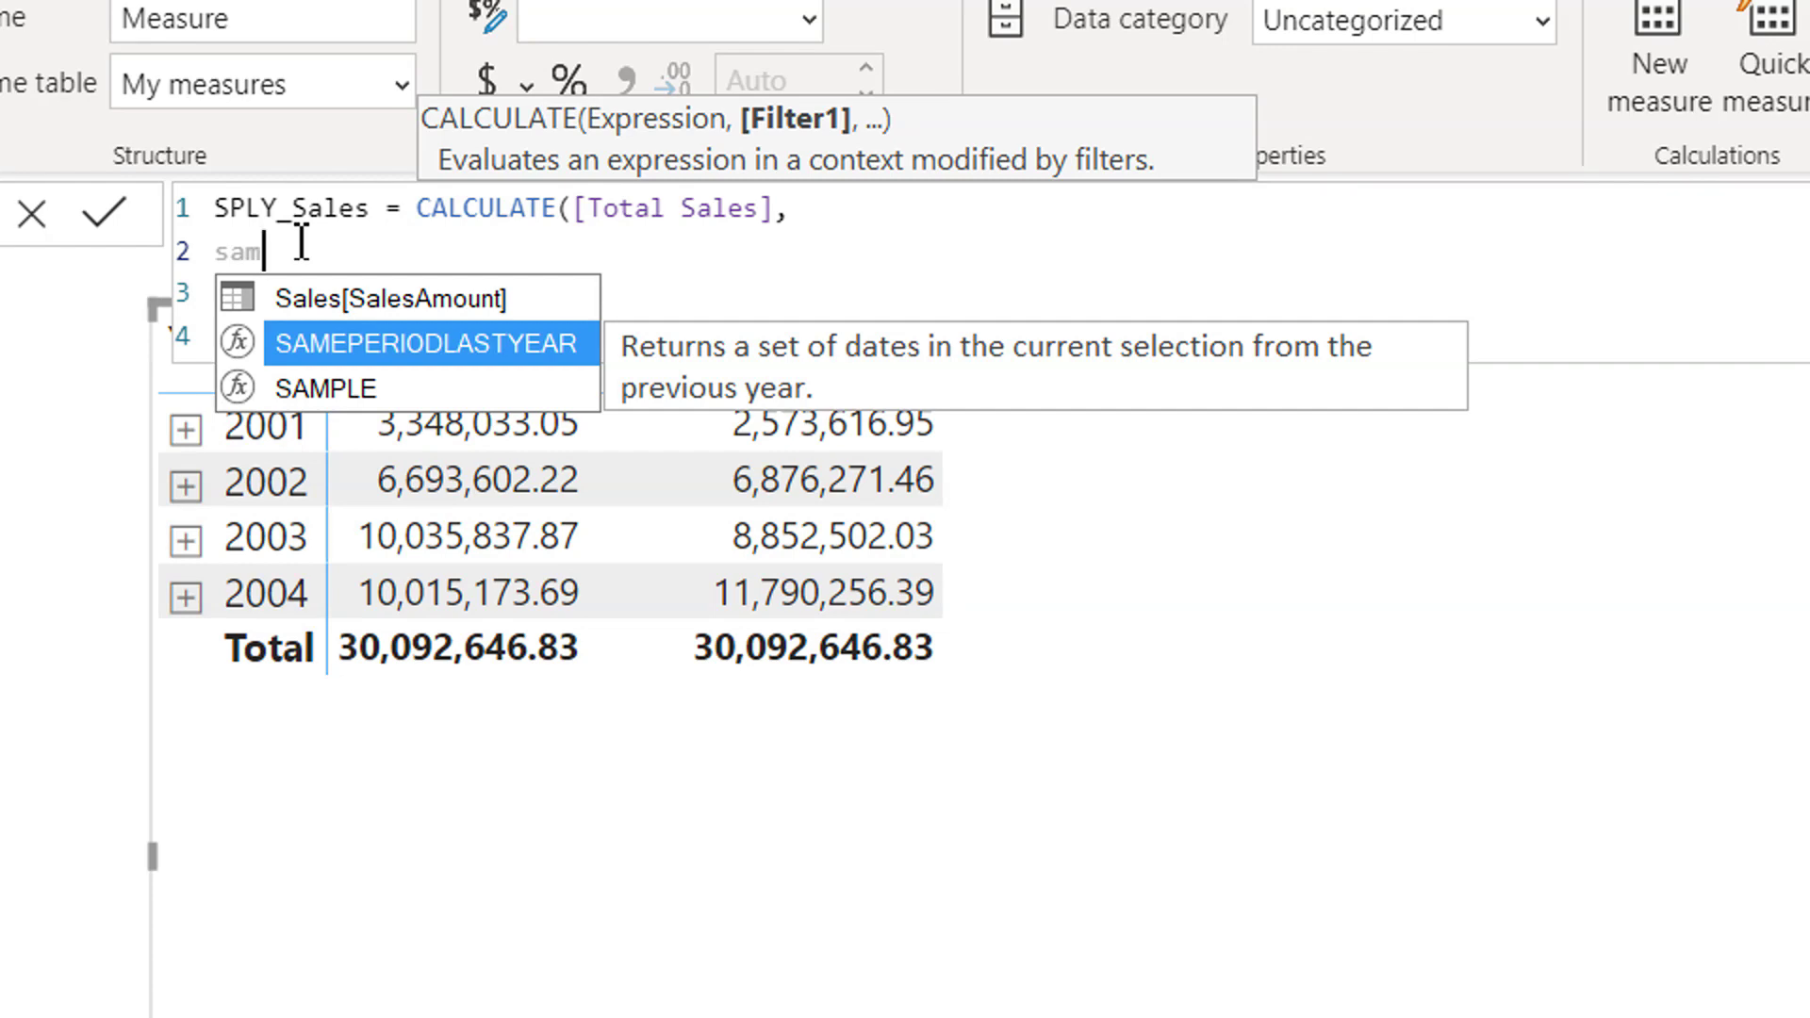
pyautogui.press('Tab')
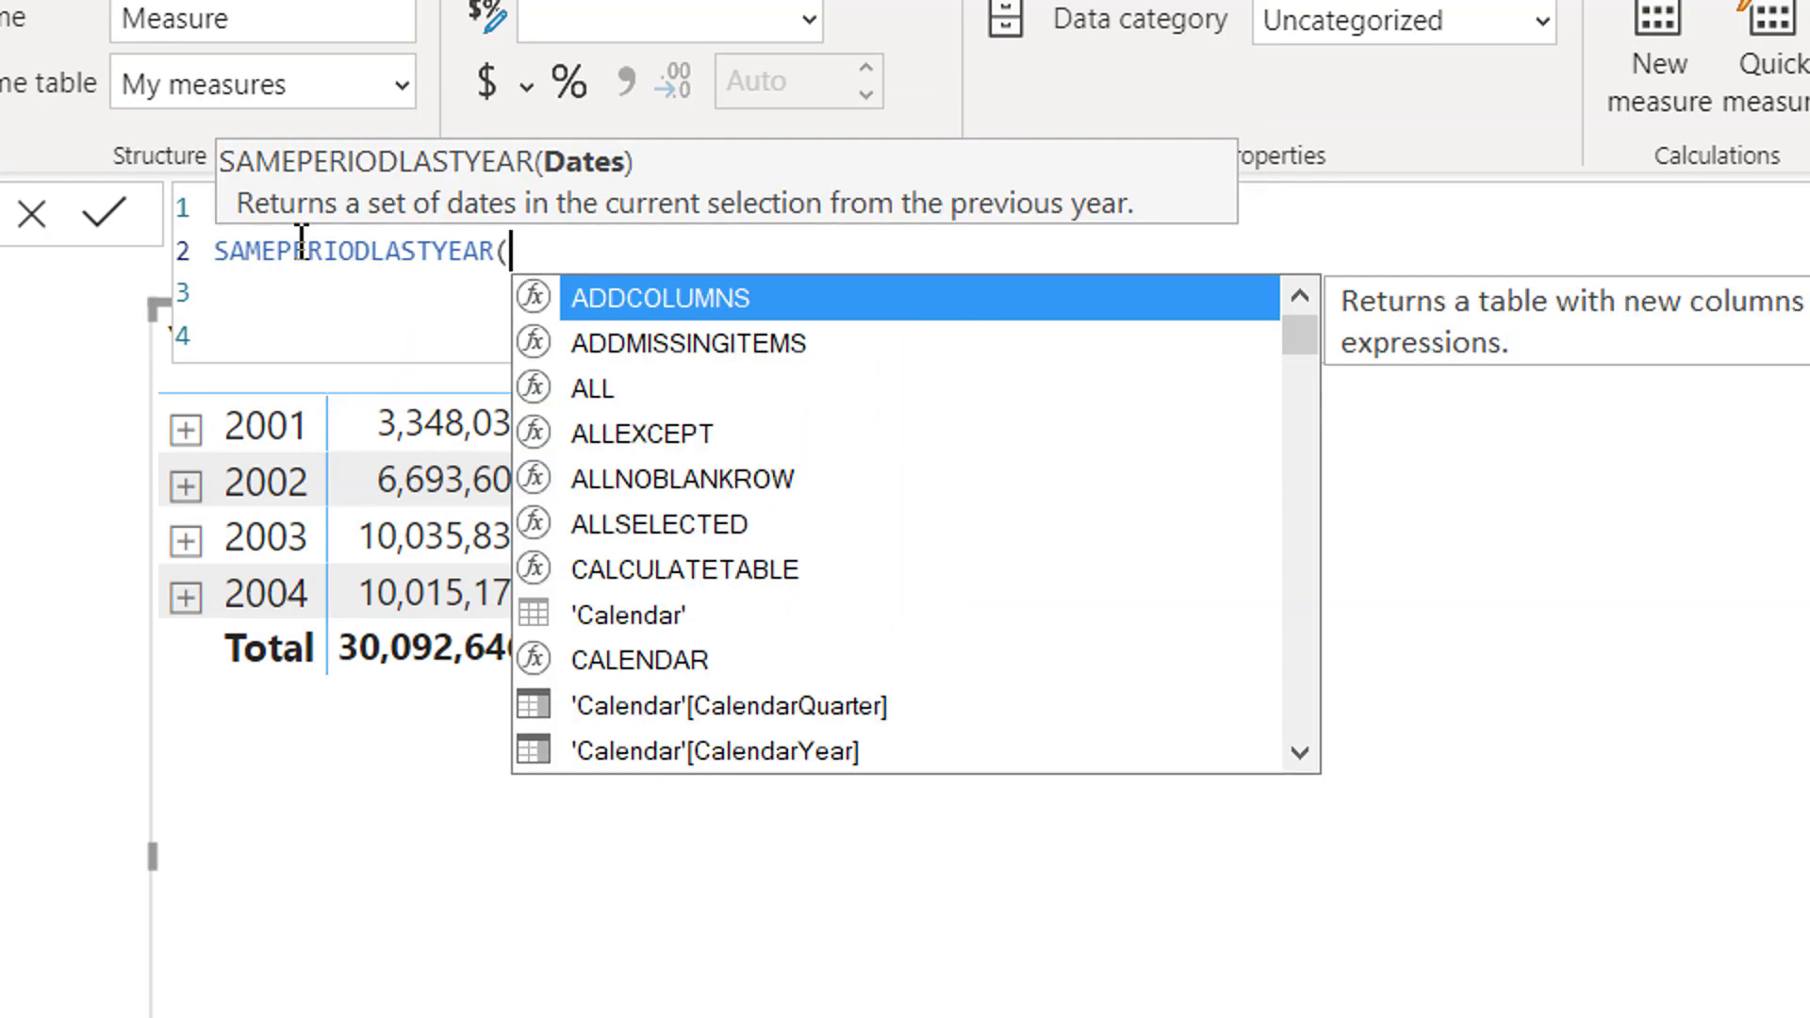
pyautogui.write('da')
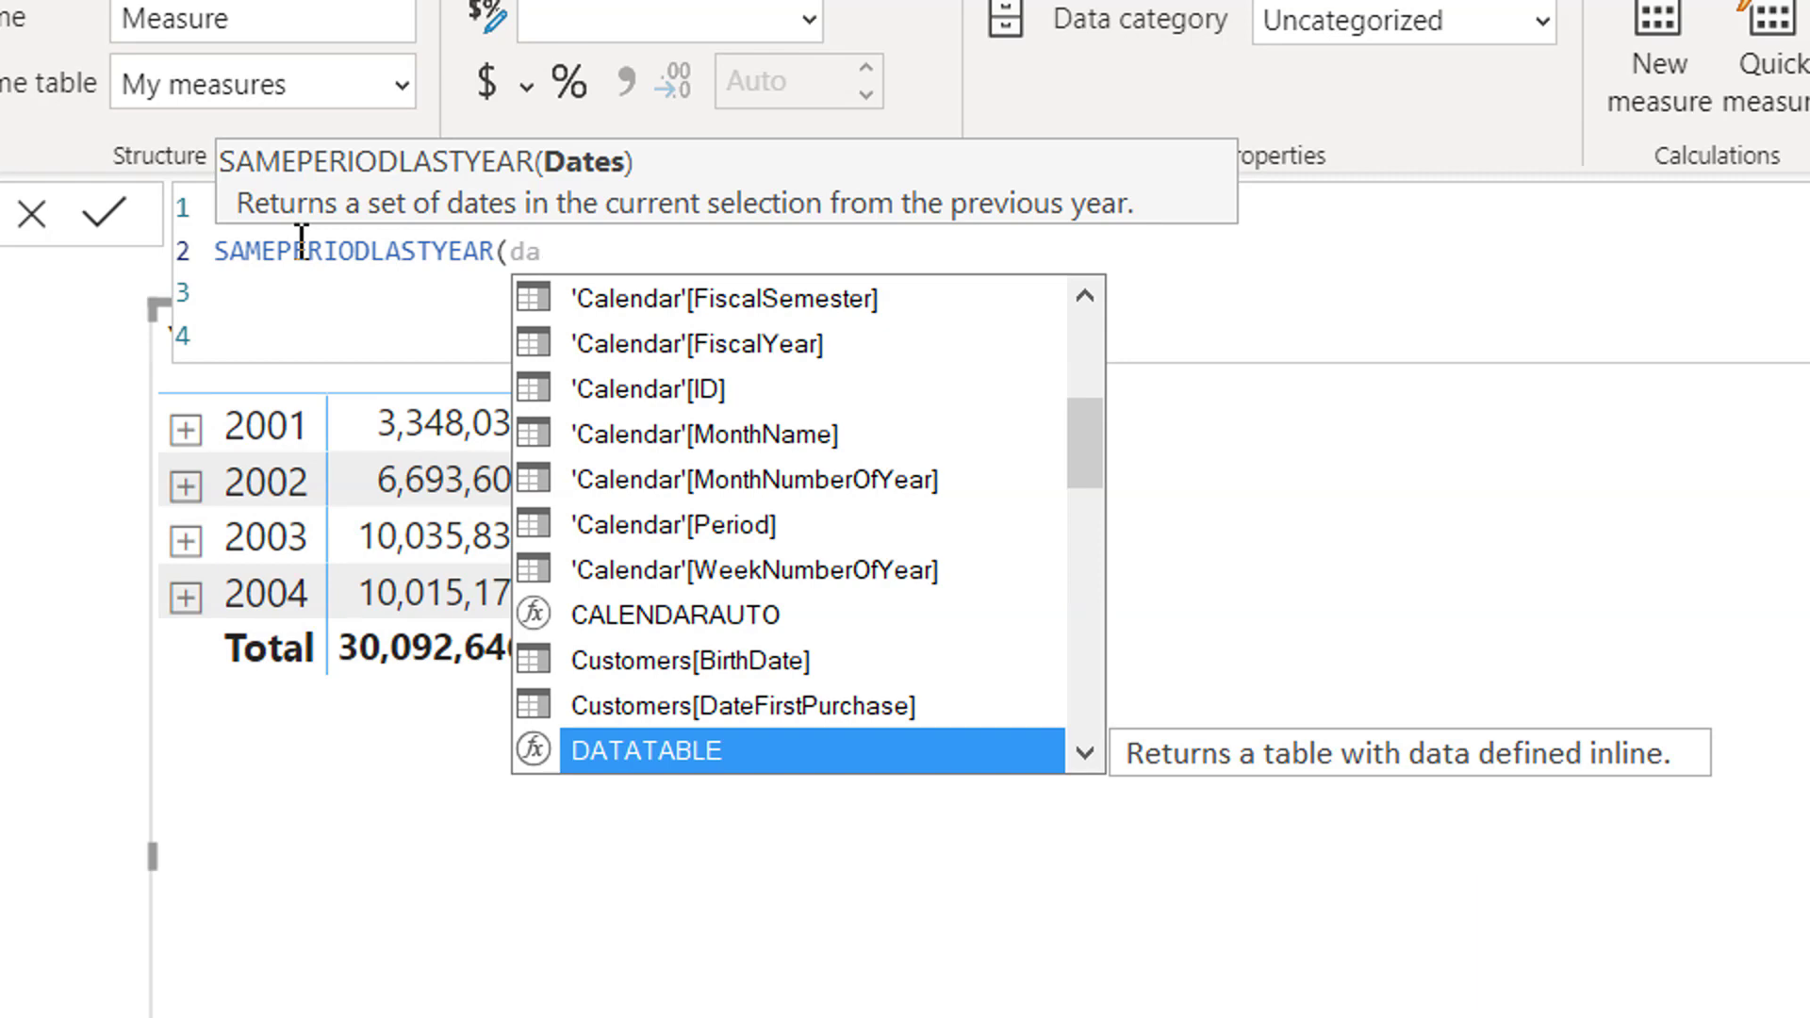
pyautogui.write('tes')
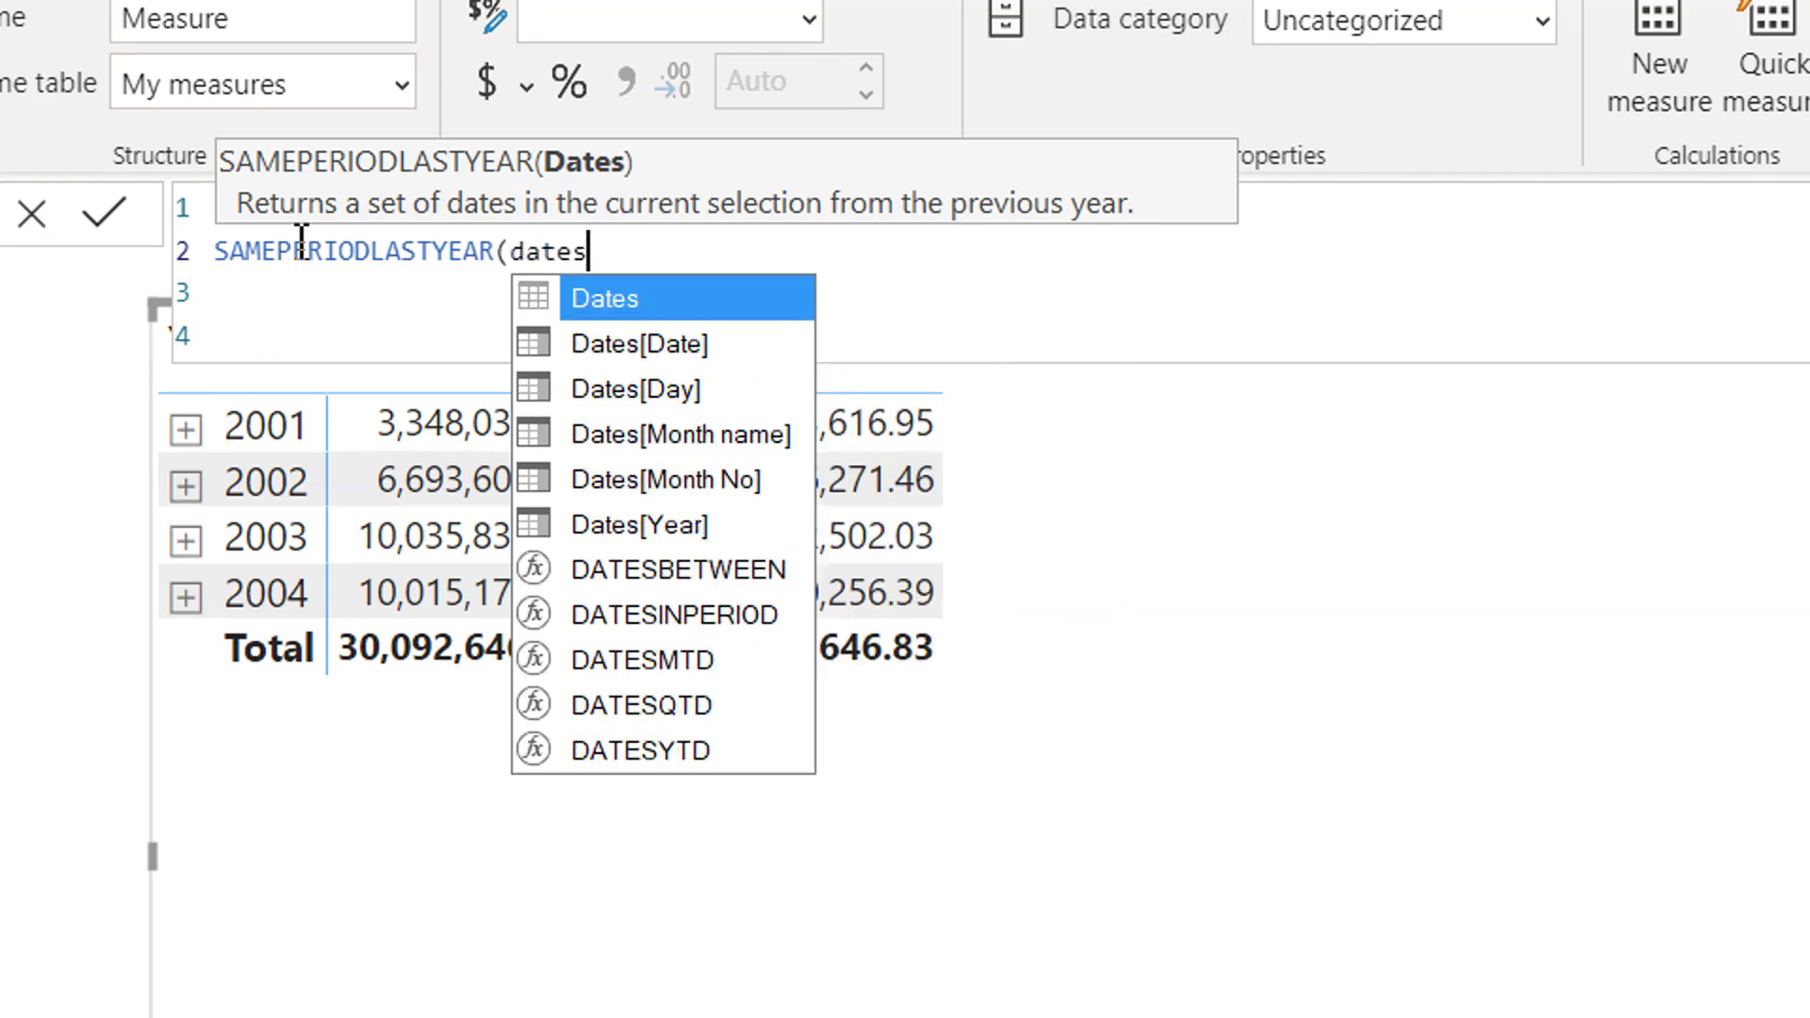
pyautogui.press('Down')
pyautogui.press('Tab')
pyautogui.write('))')
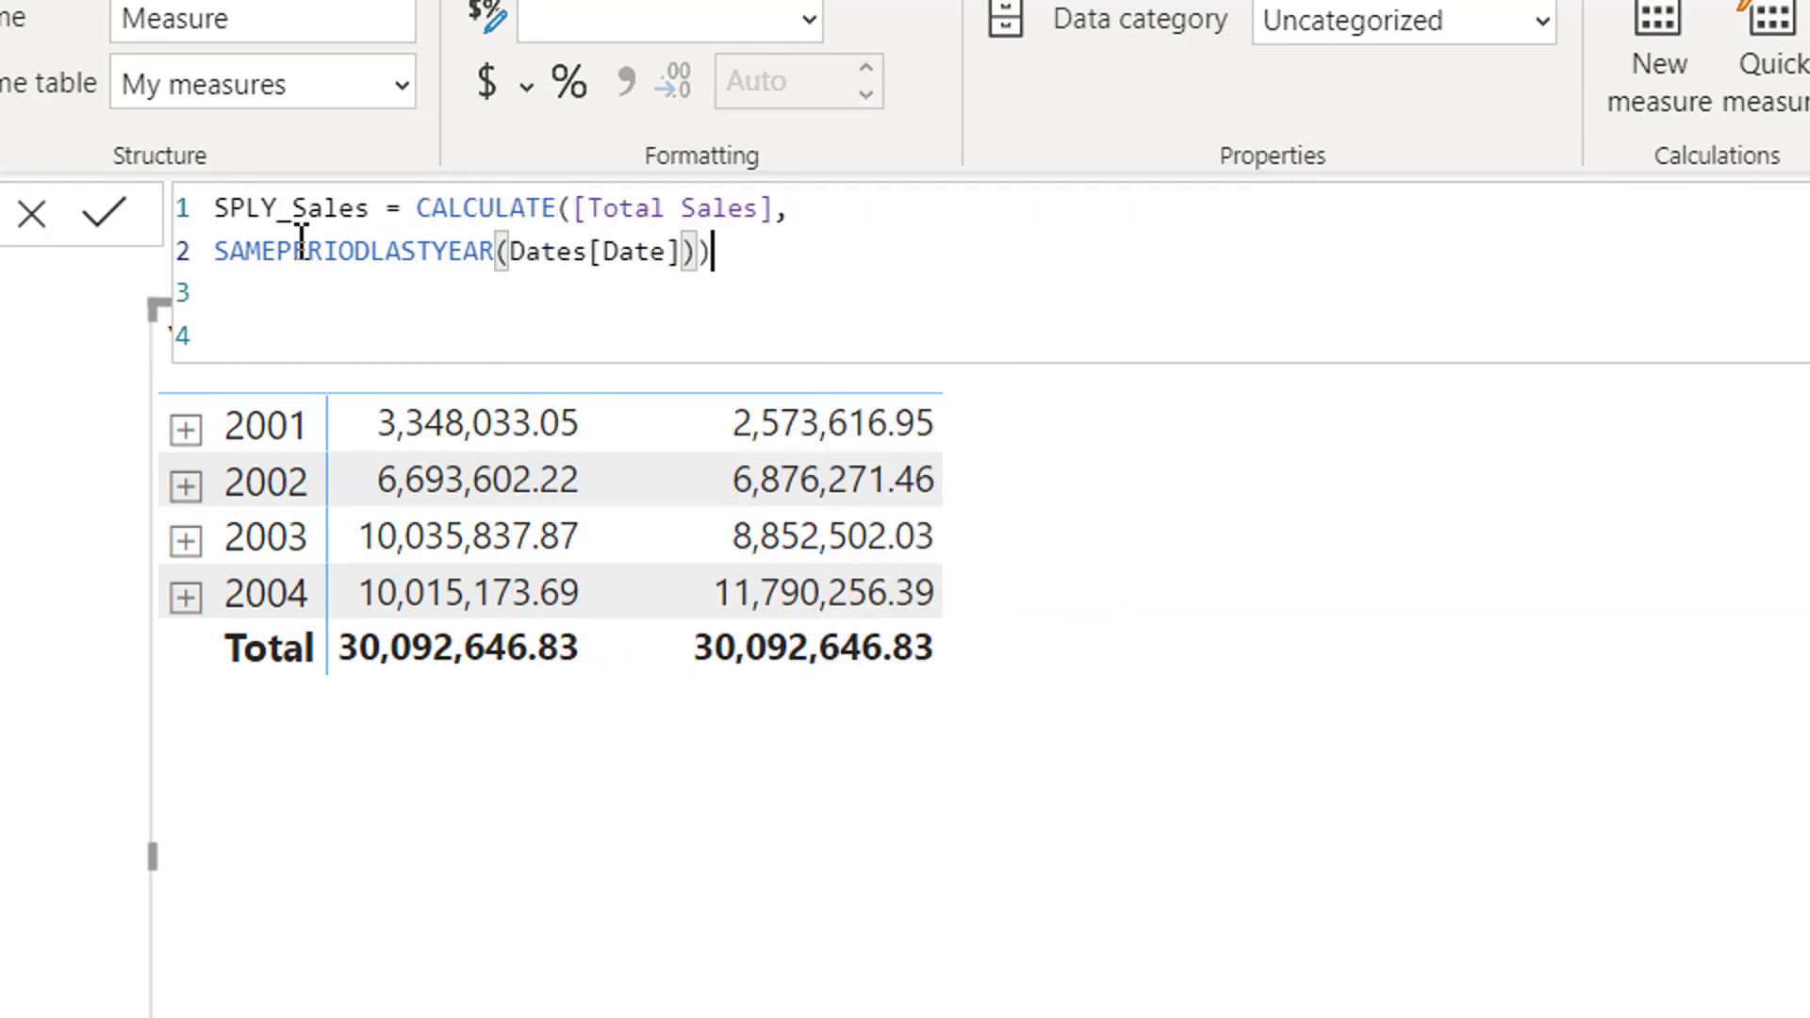
pyautogui.press('Return')
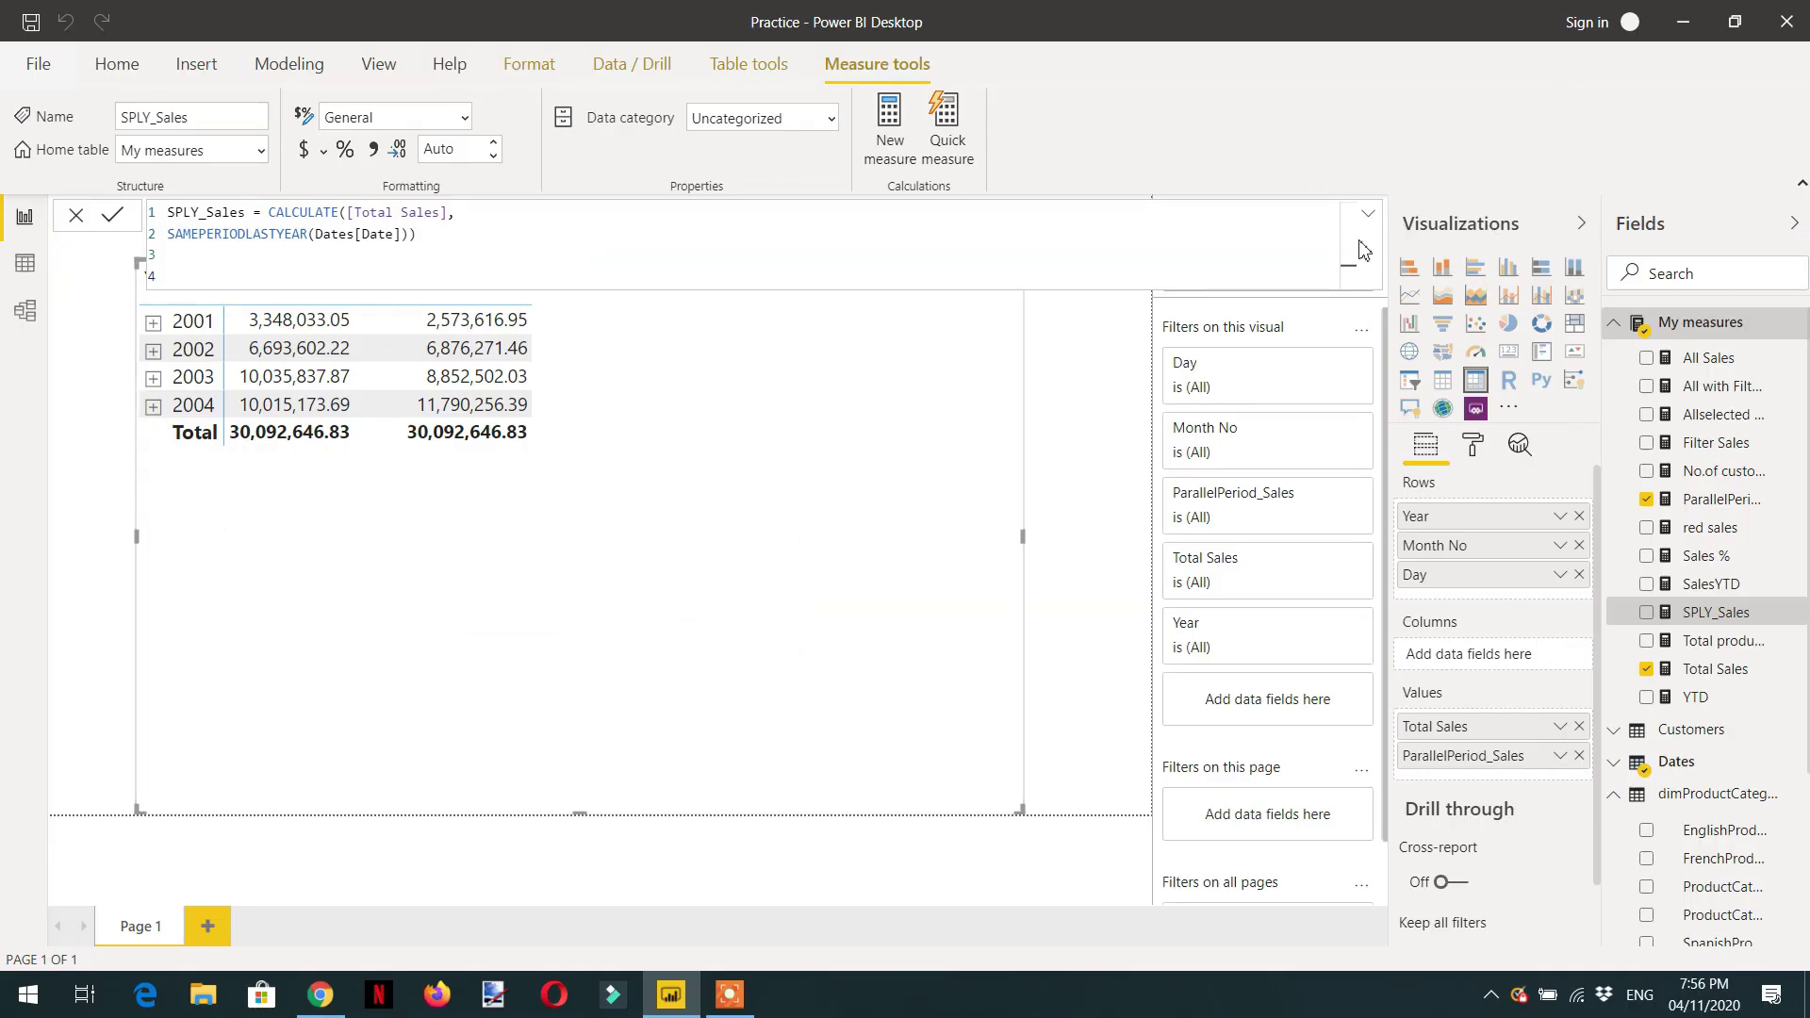
# Step: Add SPLY_Sales to the matrix values and remove the ParallelPeriod_Sales column
pyautogui.click(1367, 214)
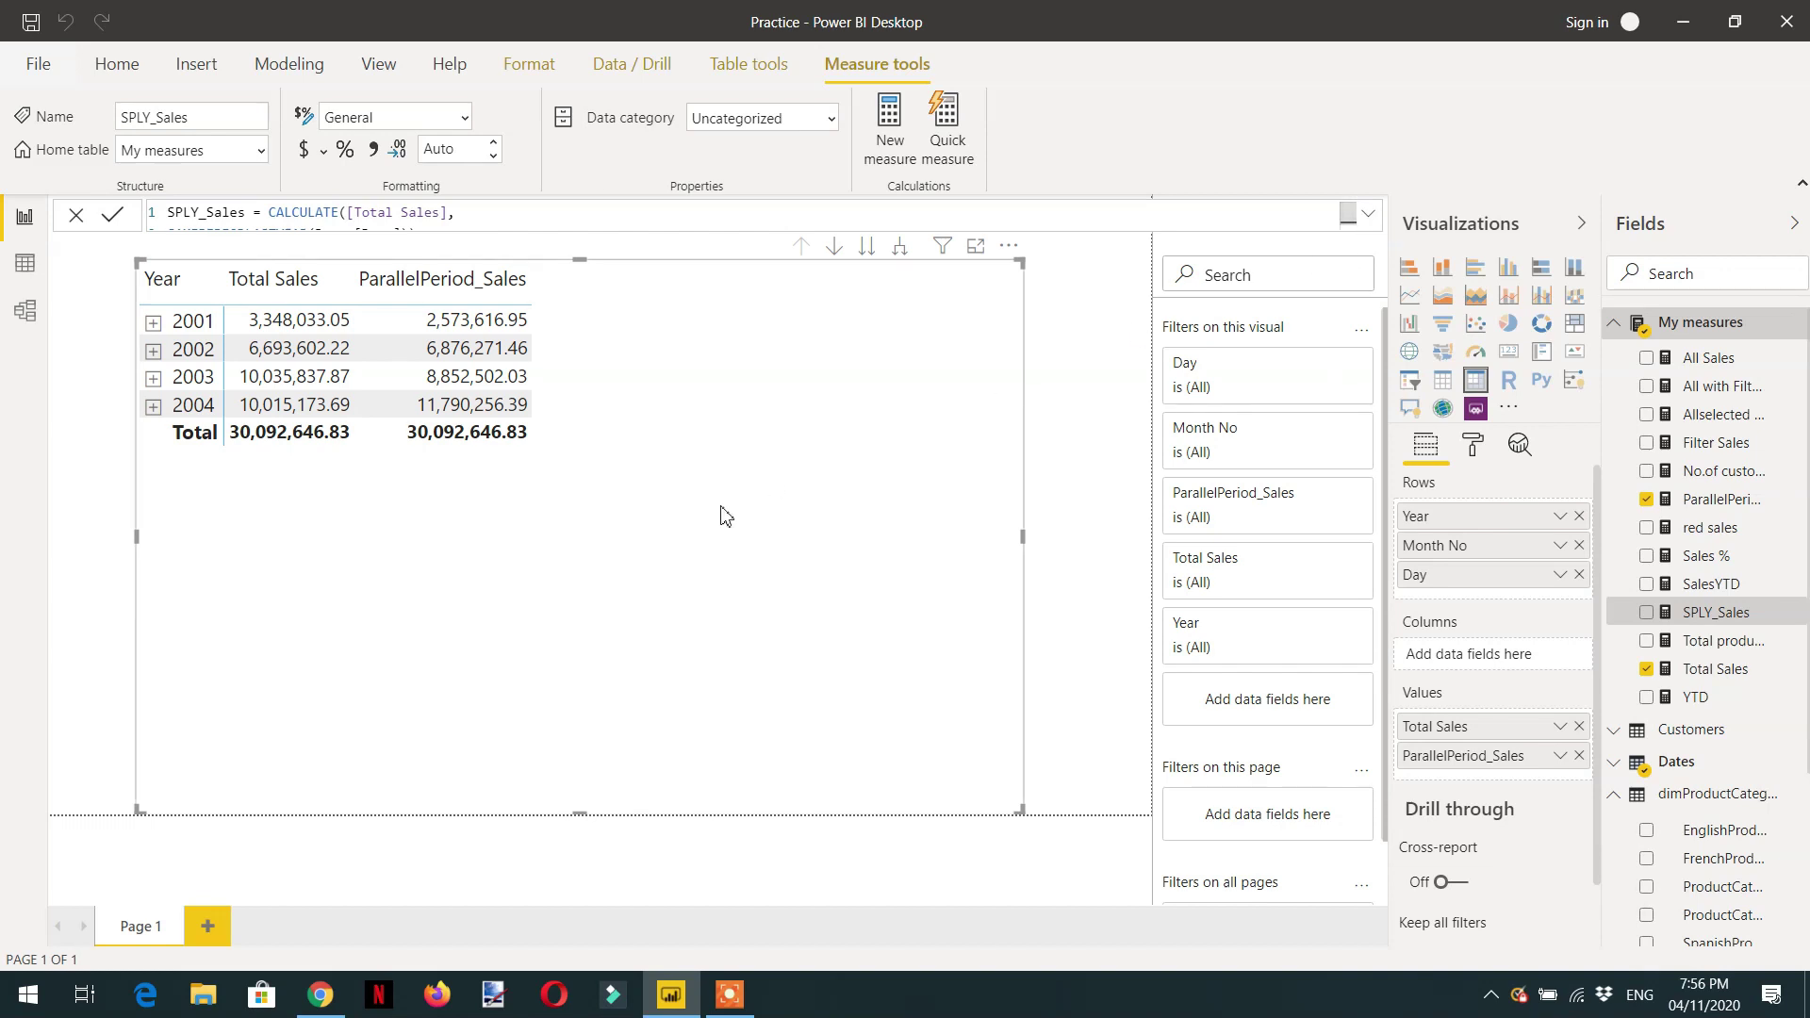
pyautogui.click(1645, 612)
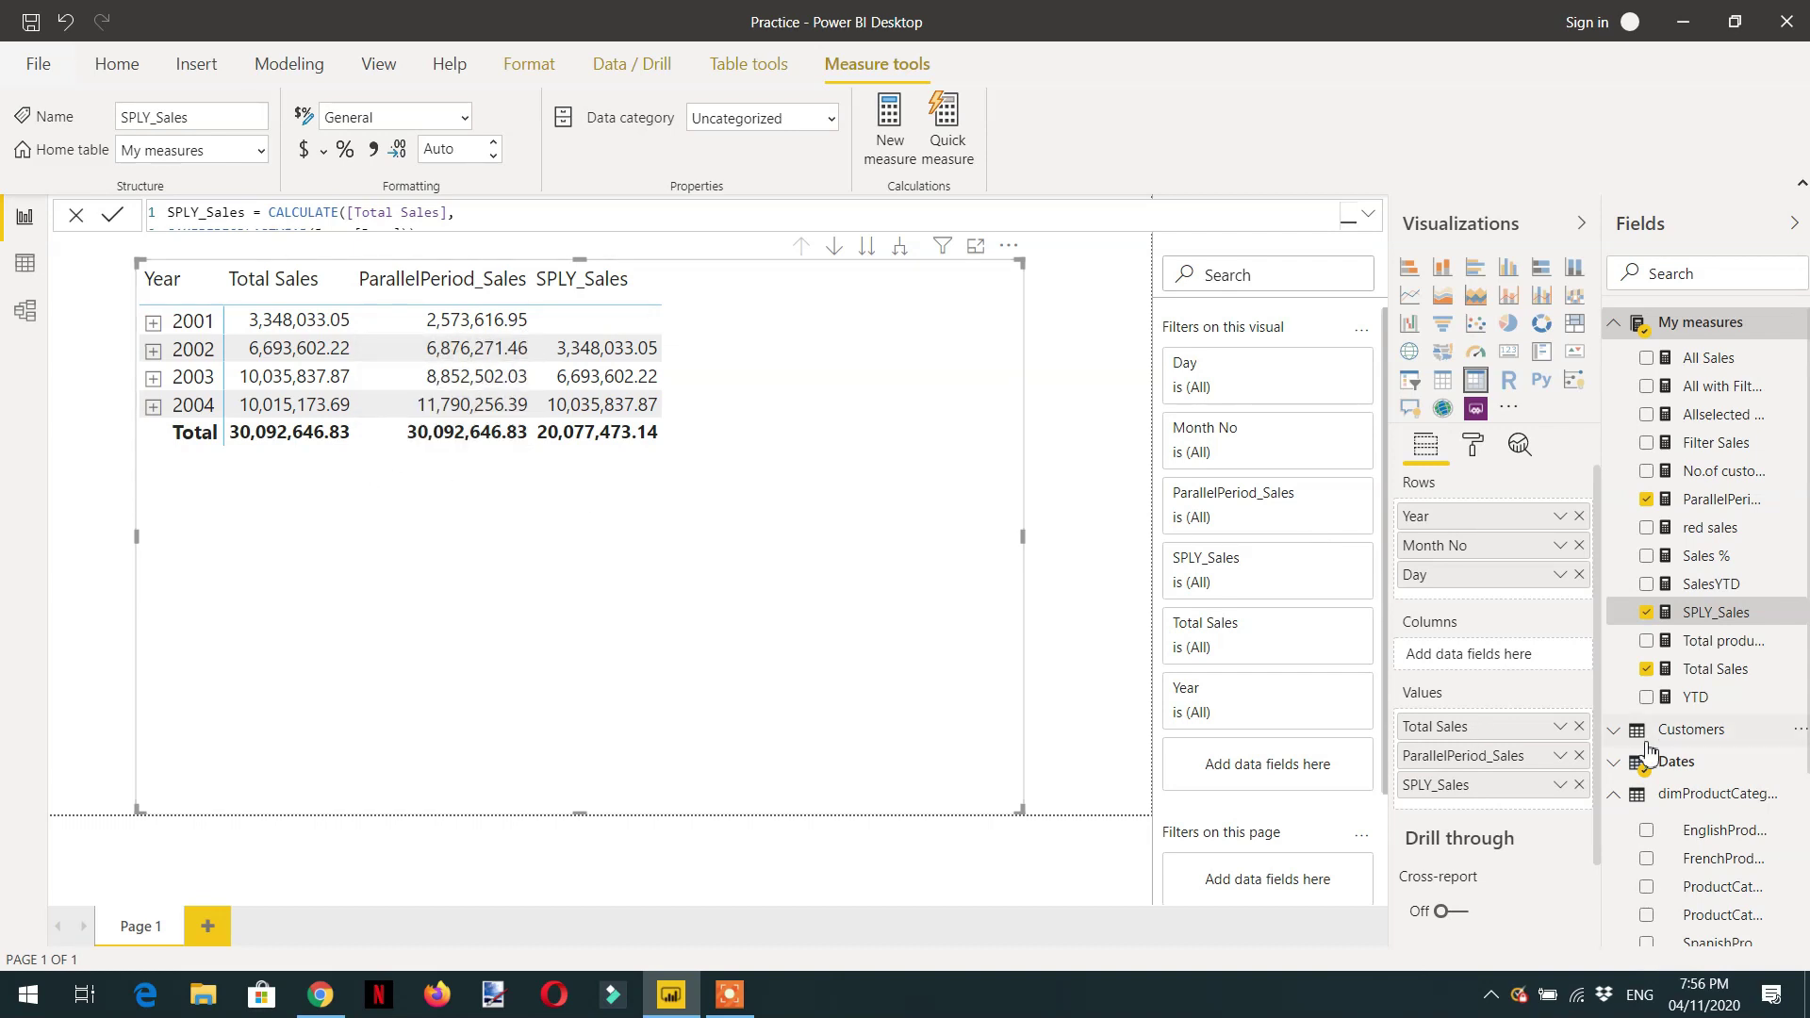
pyautogui.click(1579, 755)
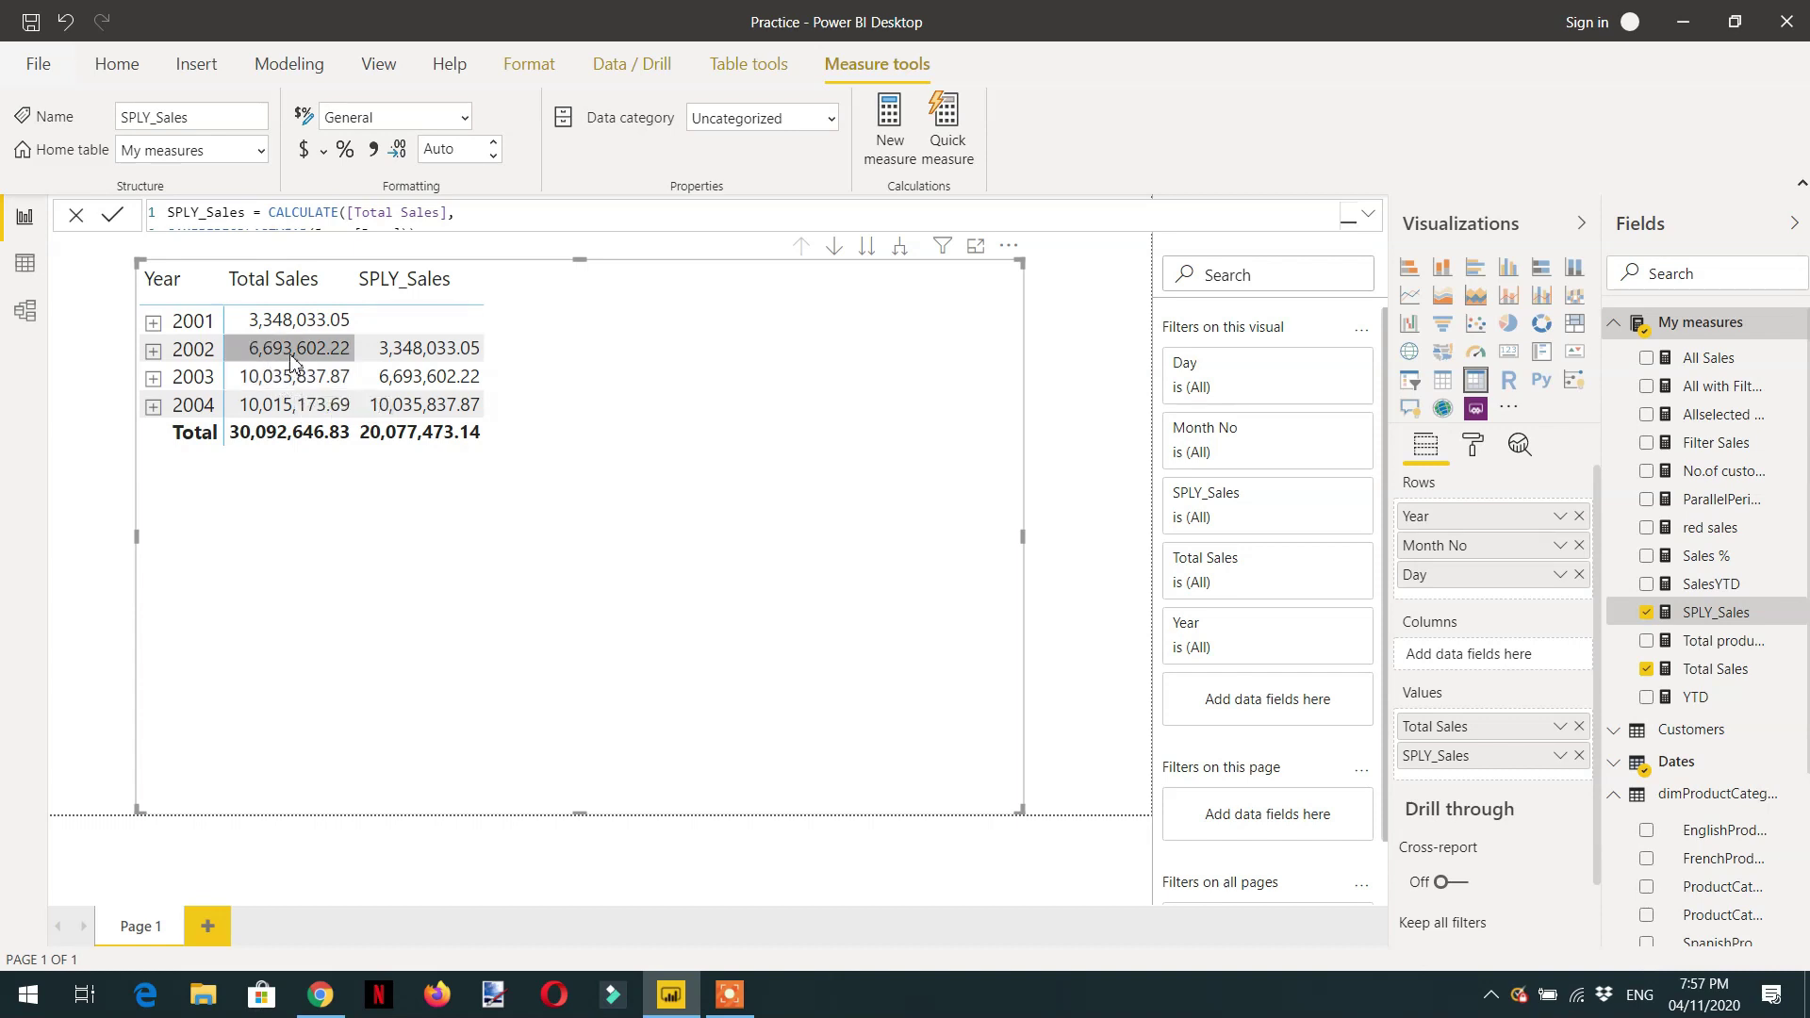
pyautogui.click(154, 354)
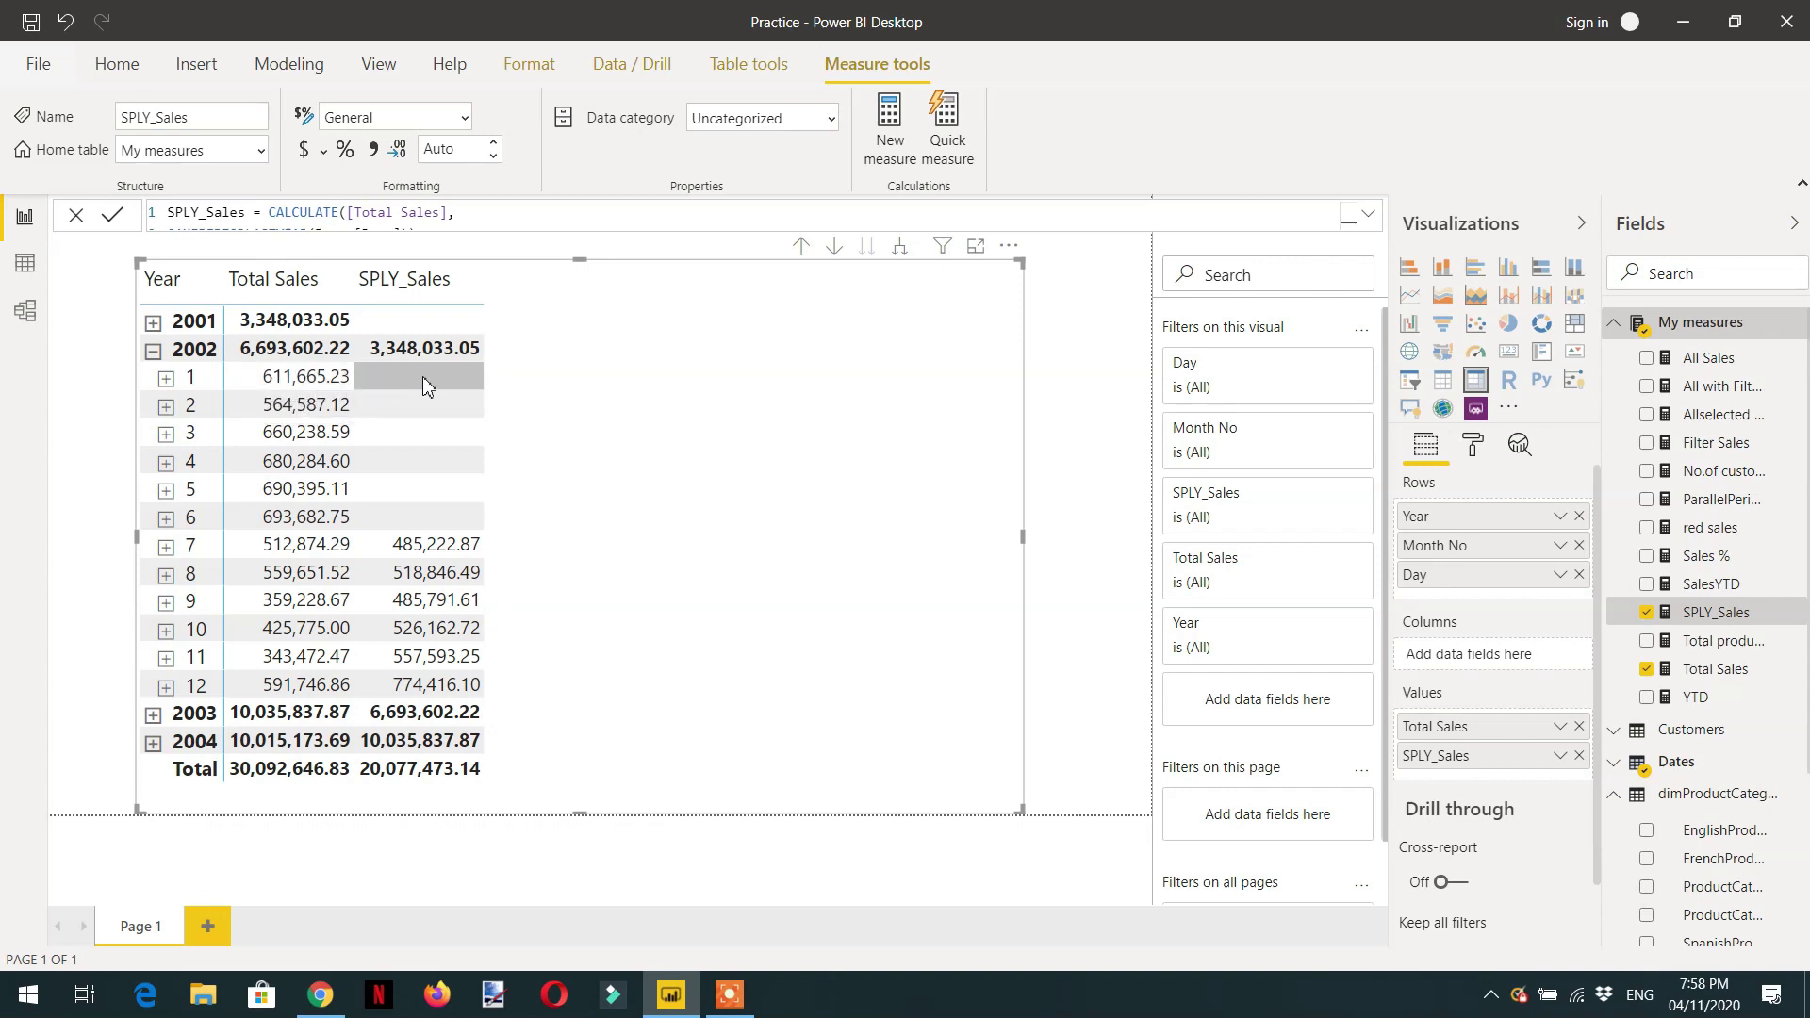
# Step: Expand year 2001 in the matrix into its months 7–12
pyautogui.click(153, 322)
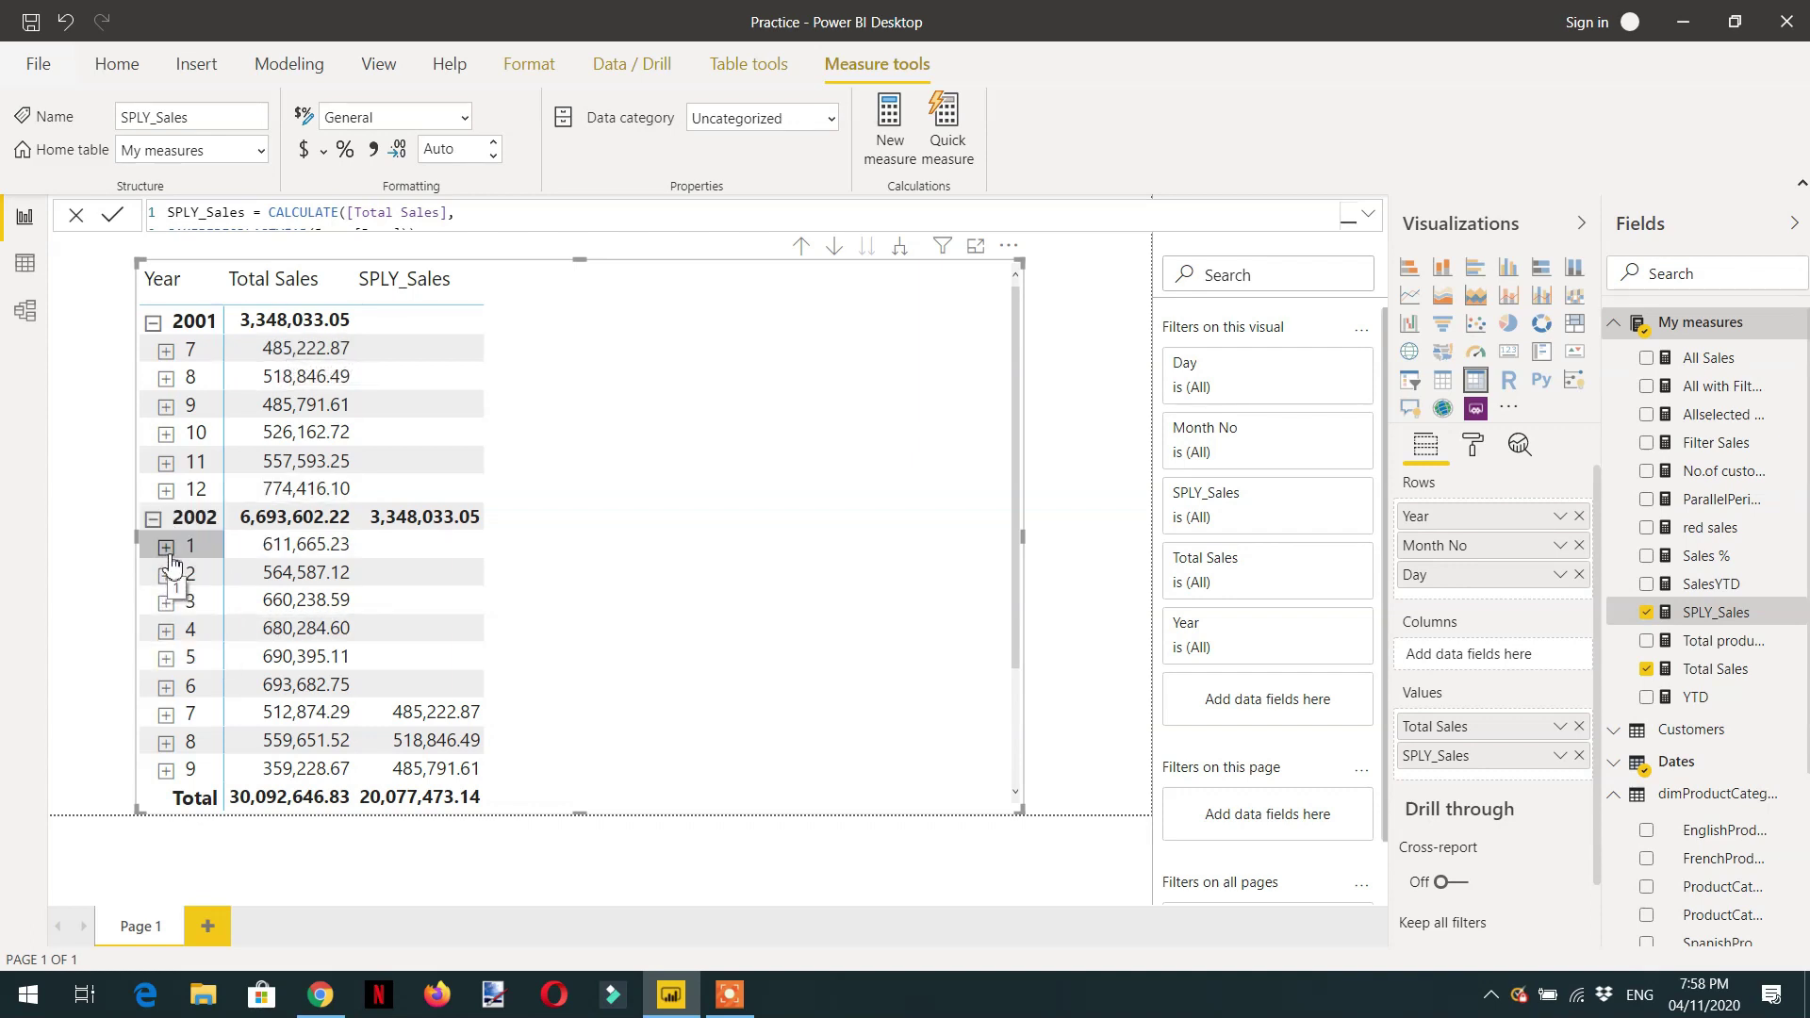
# Step: Expand month 7 of 2002 and 2001 into days, then enlarge the SPLY_Sales formula editor
pyautogui.click(166, 713)
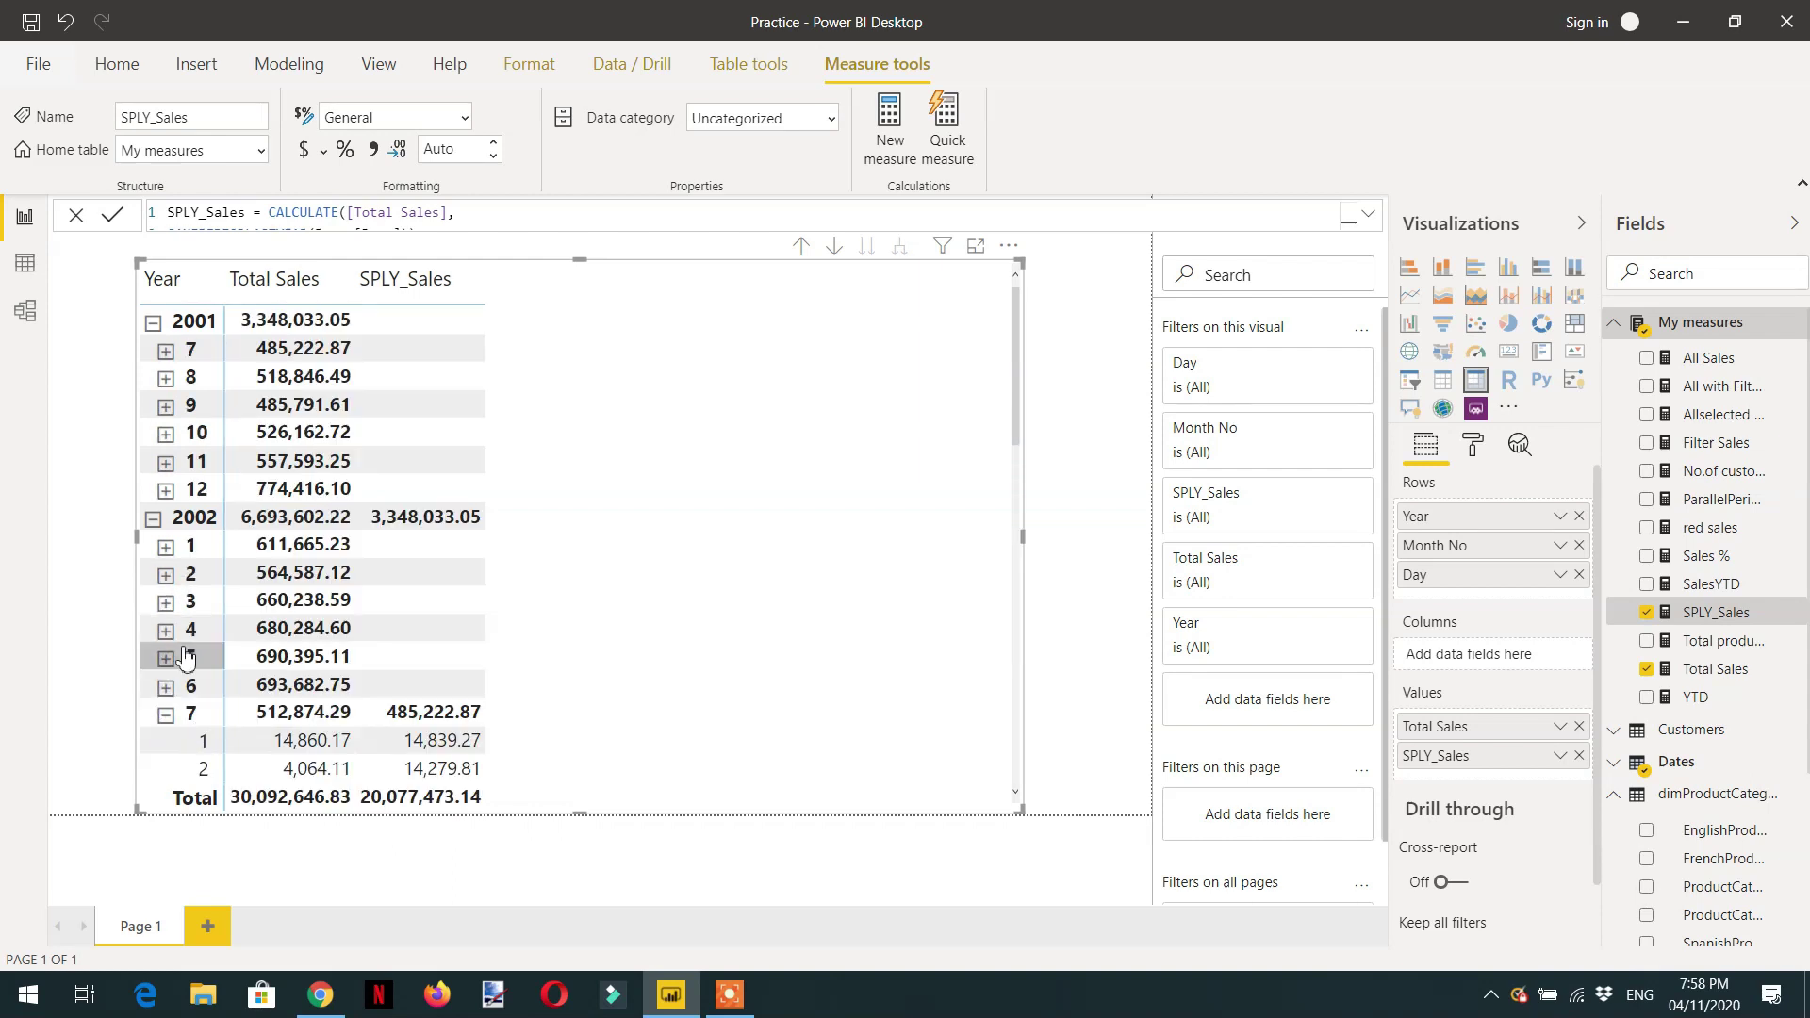
pyautogui.scroll(-1, 226, 717)
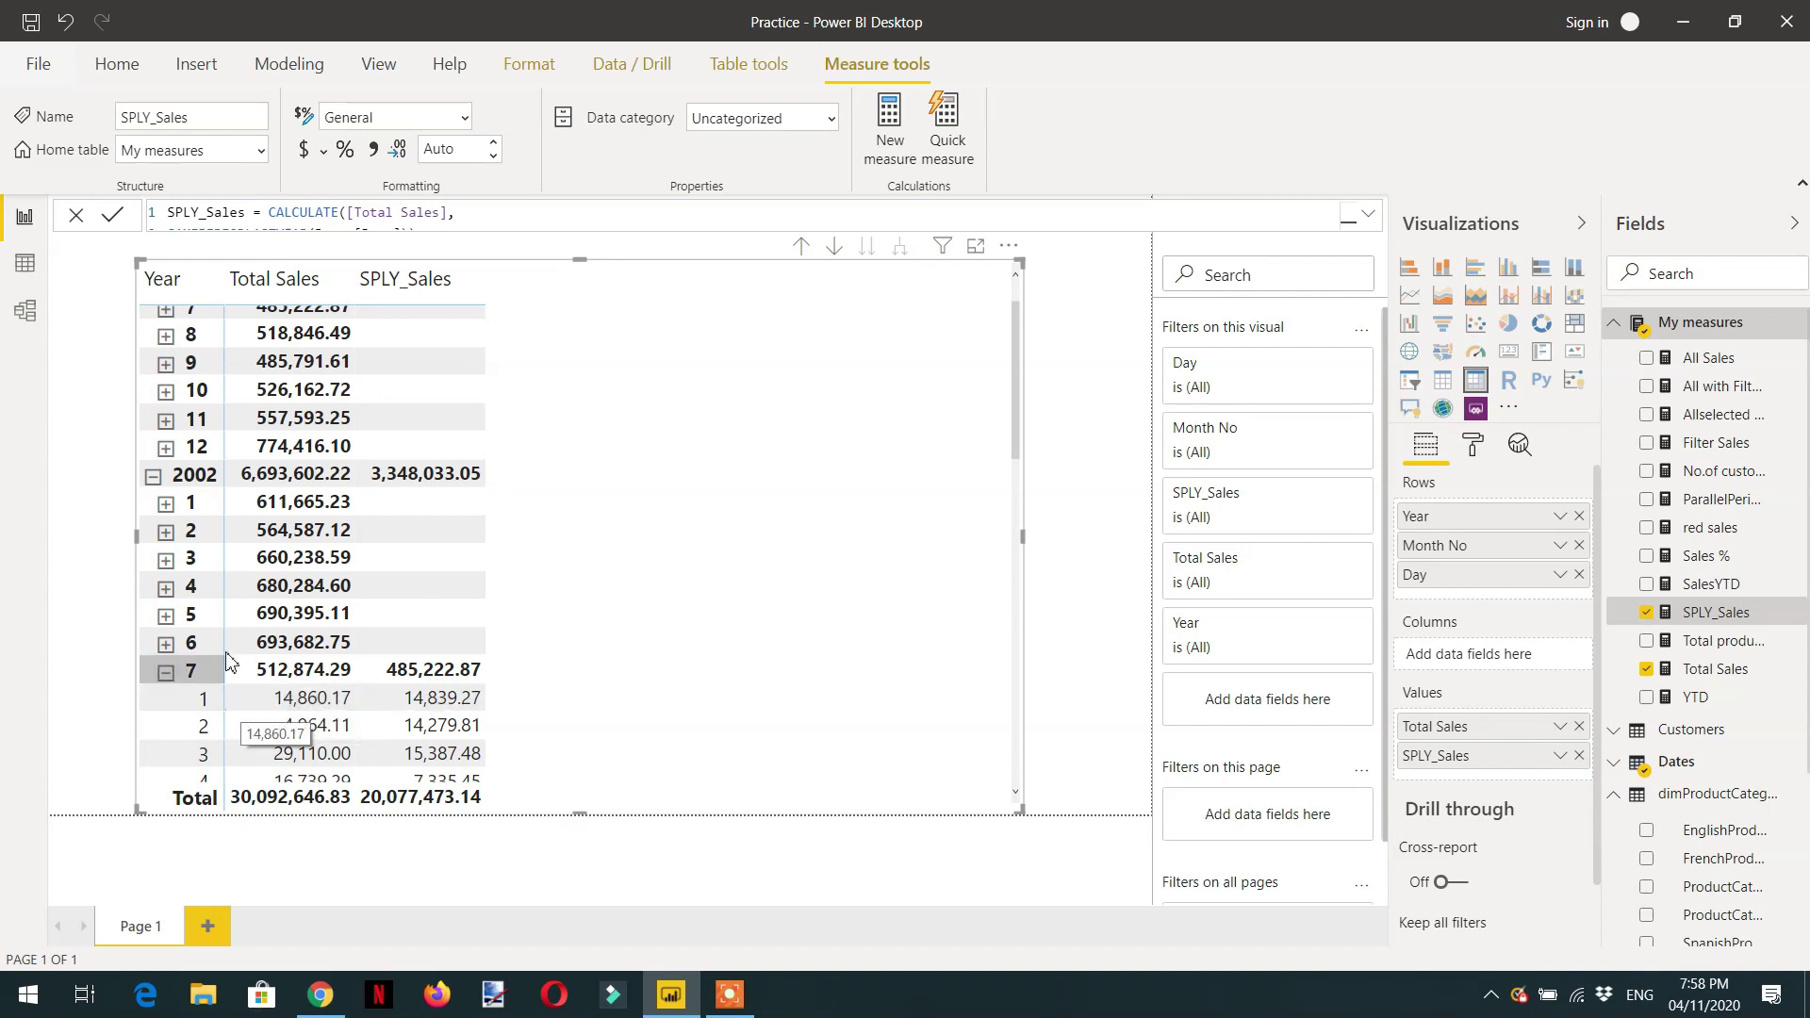
pyautogui.scroll(1, 215, 628)
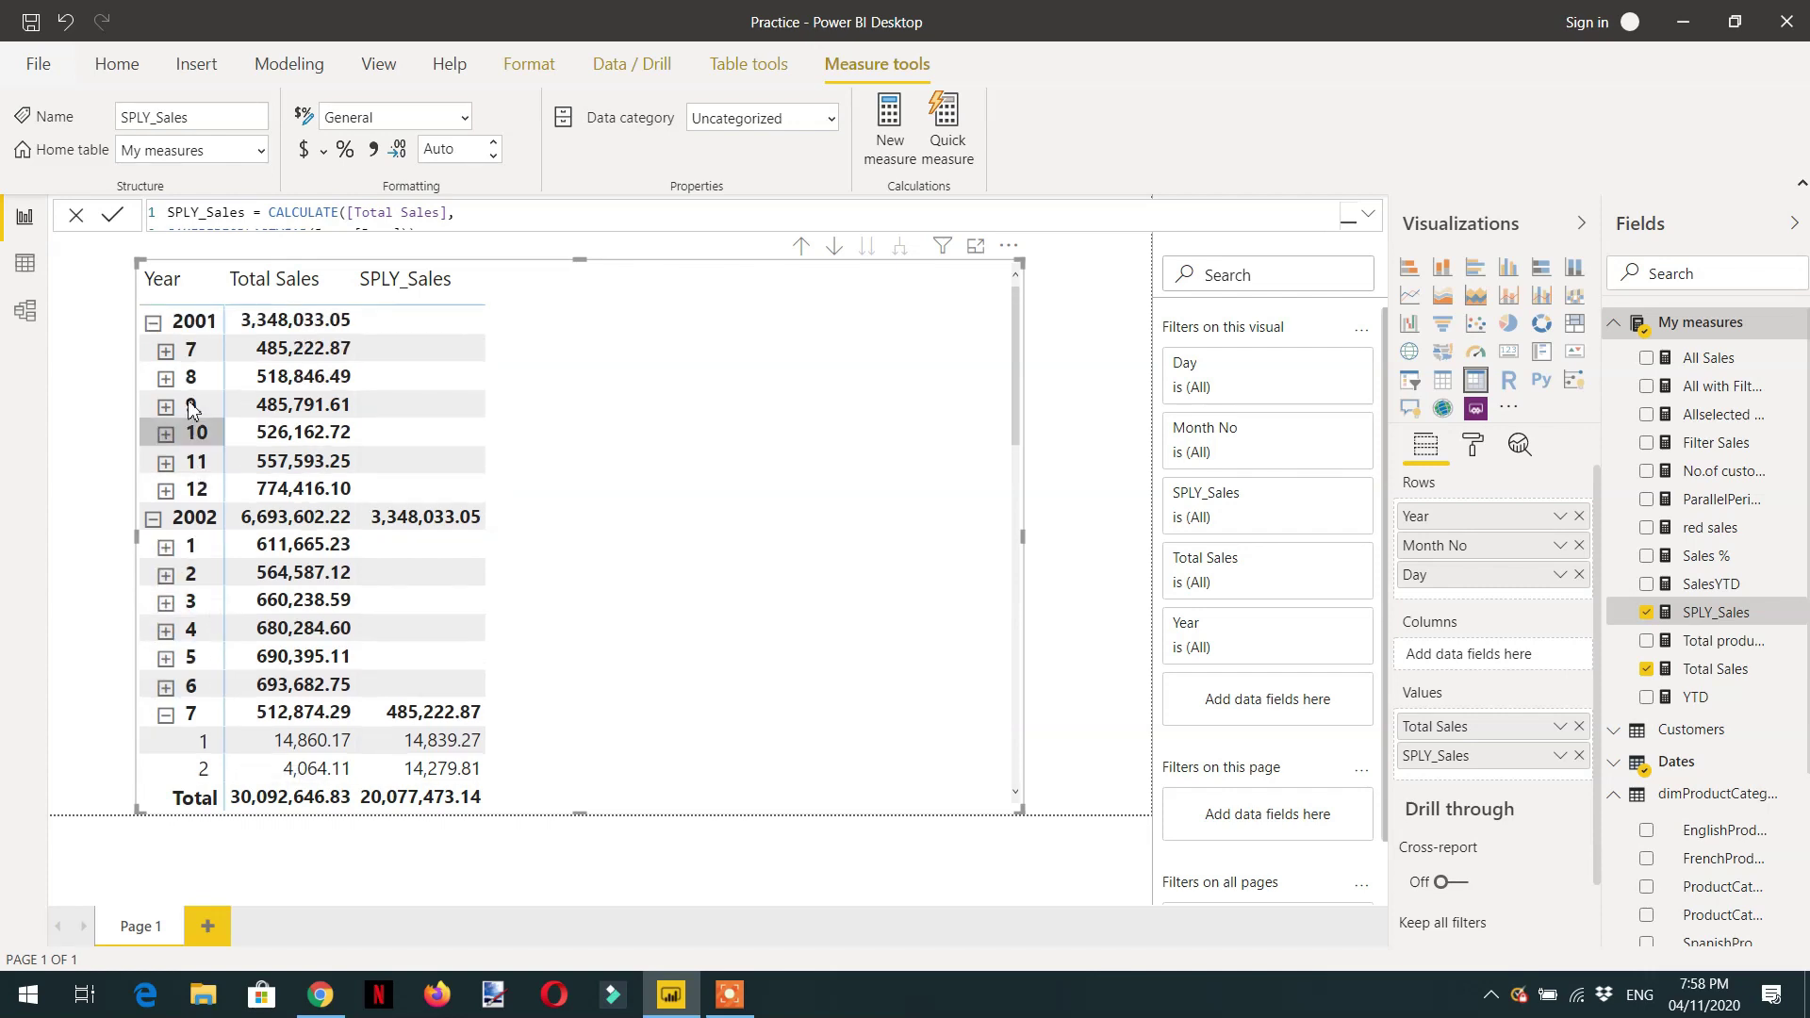
pyautogui.click(167, 351)
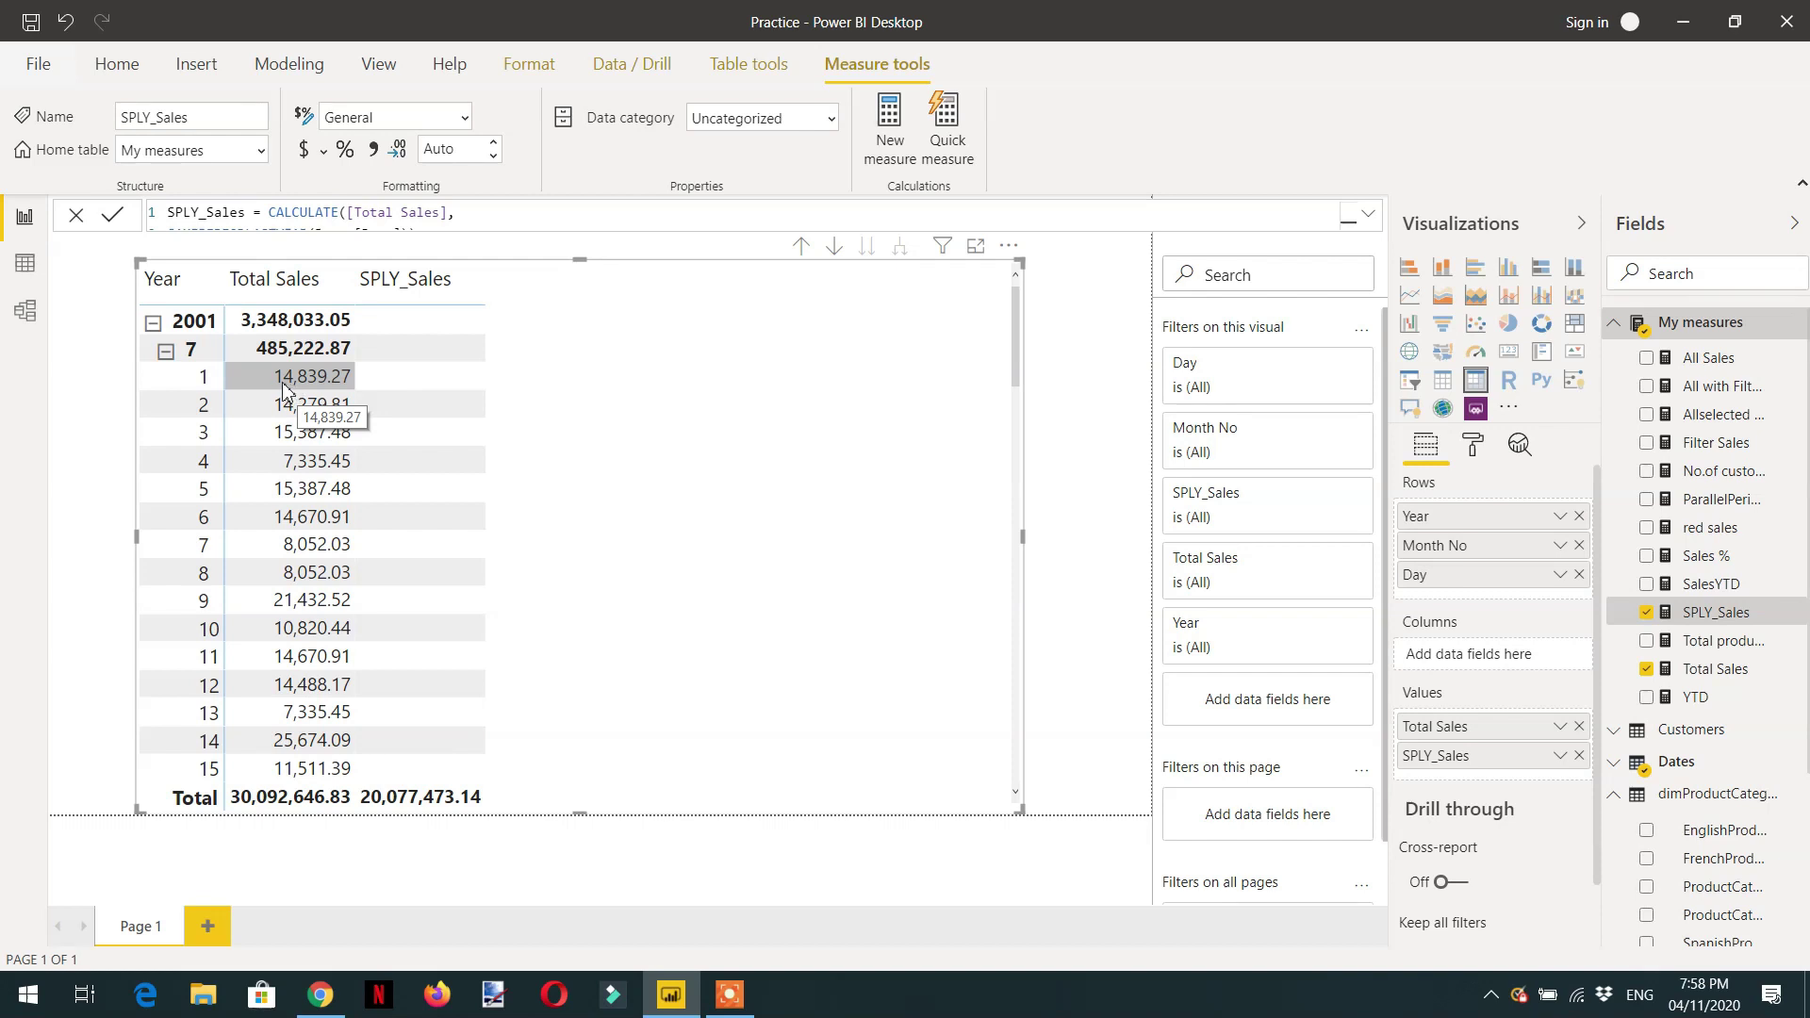
pyautogui.scroll(-10, 396, 461)
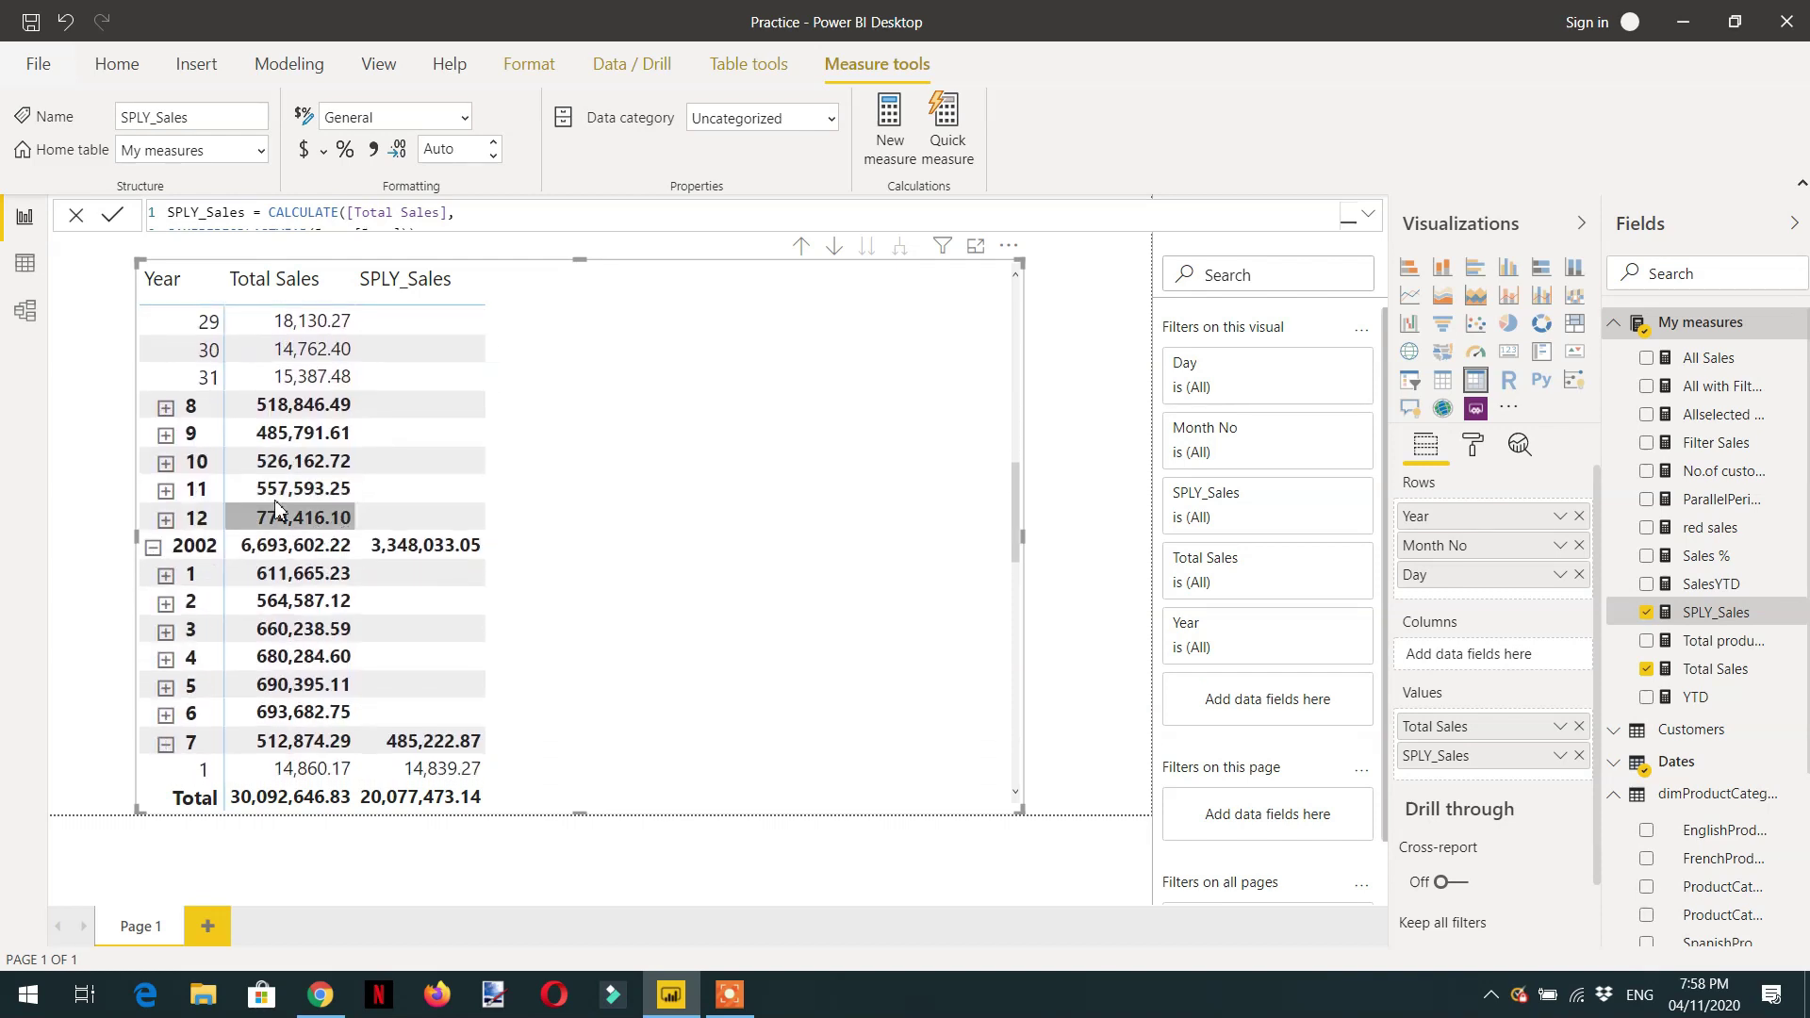
pyautogui.scroll(-1, 255, 518)
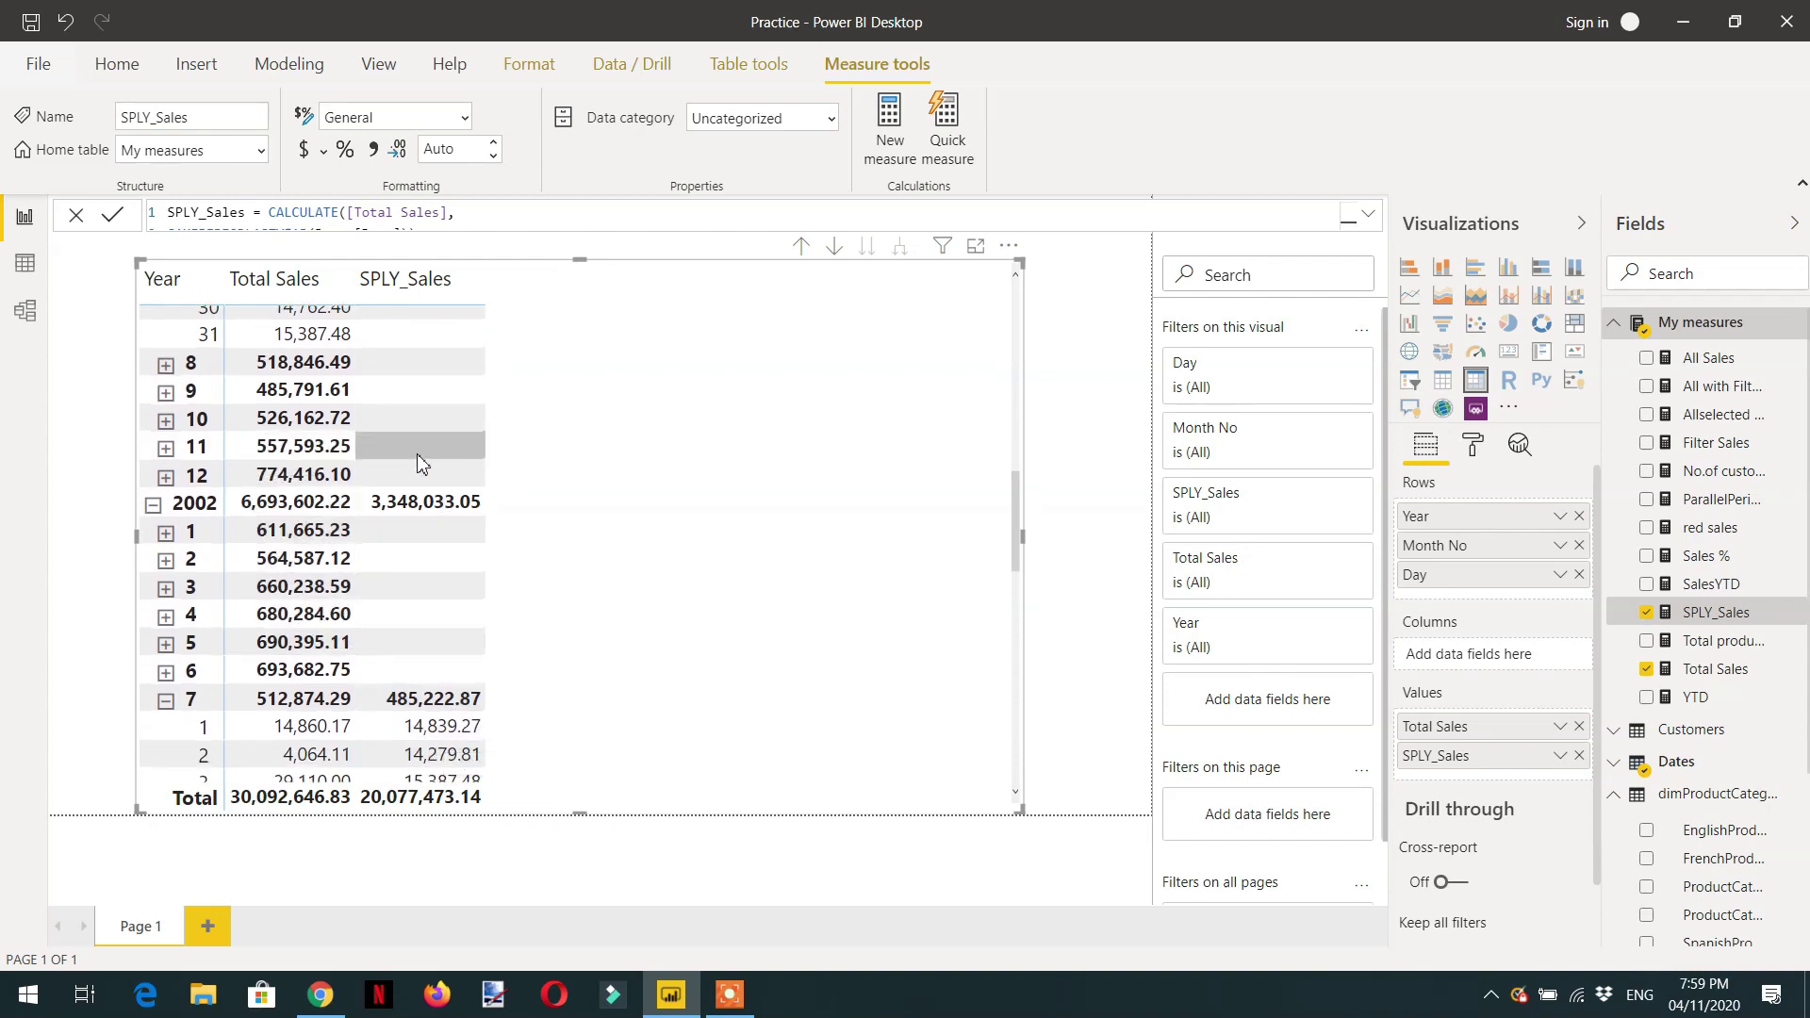
pyautogui.scroll(3, 412, 462)
pyautogui.scroll(1, 412, 462)
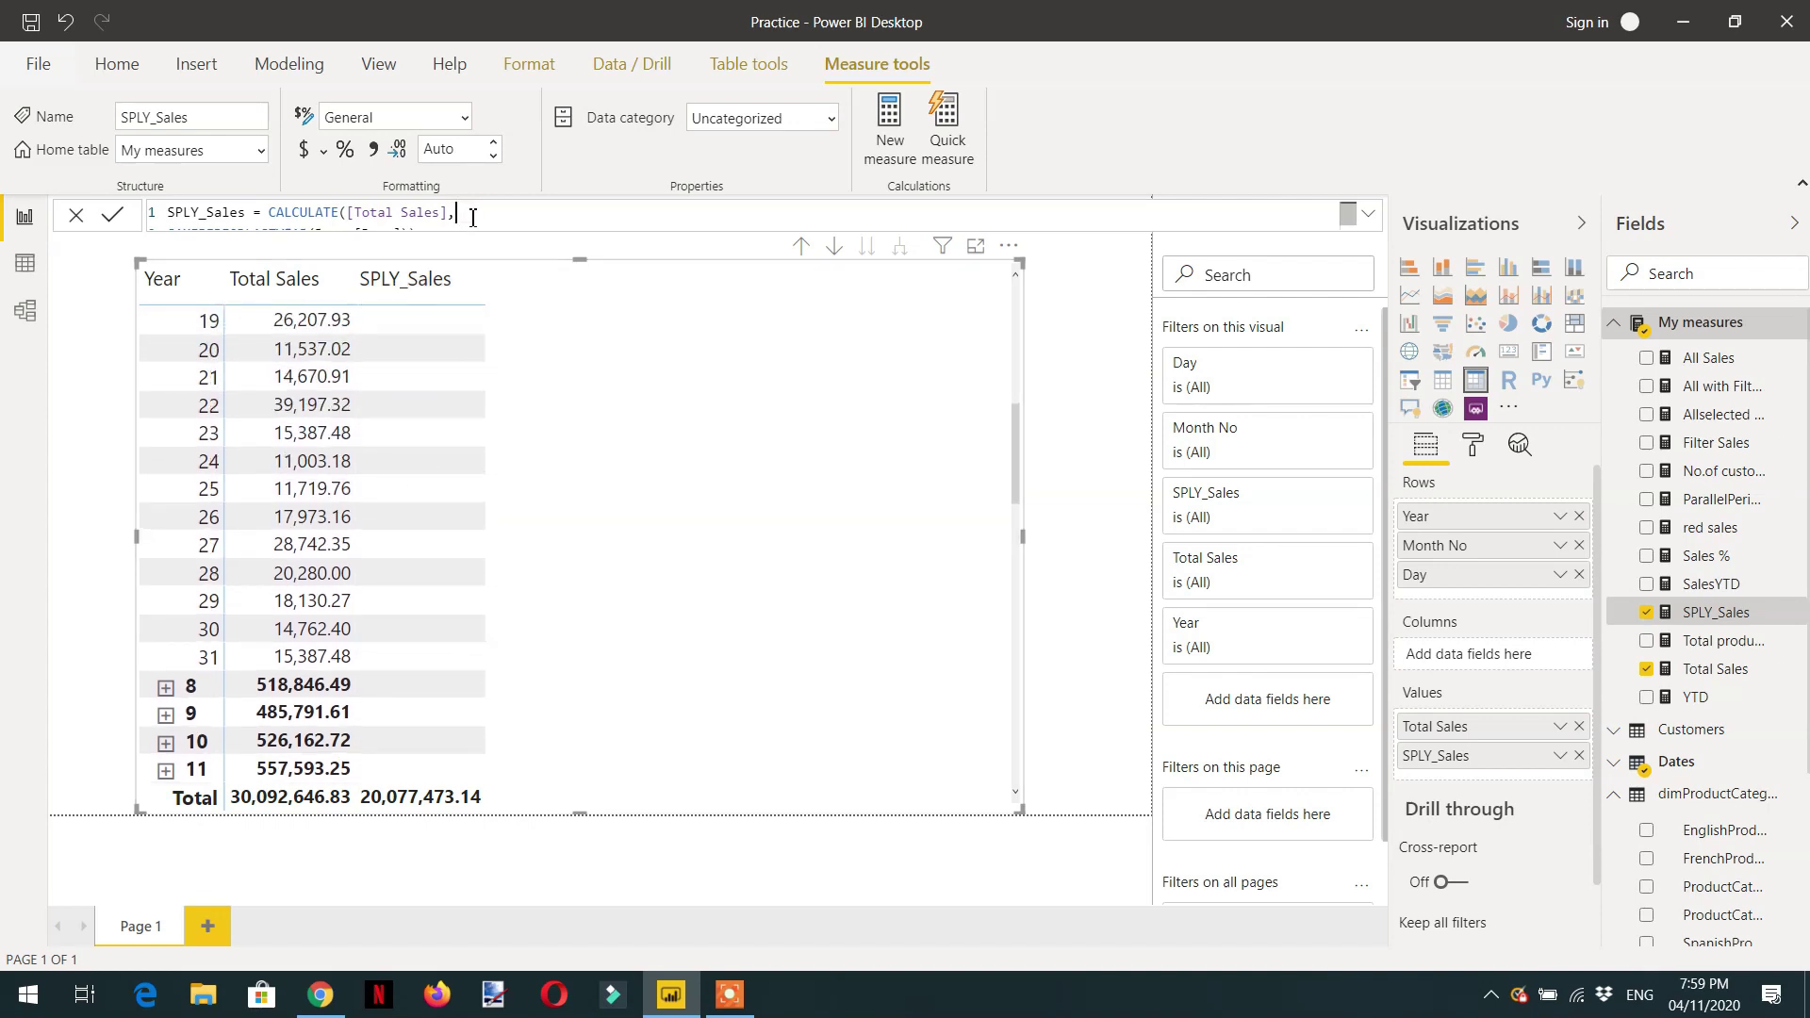
pyautogui.click(1368, 213)
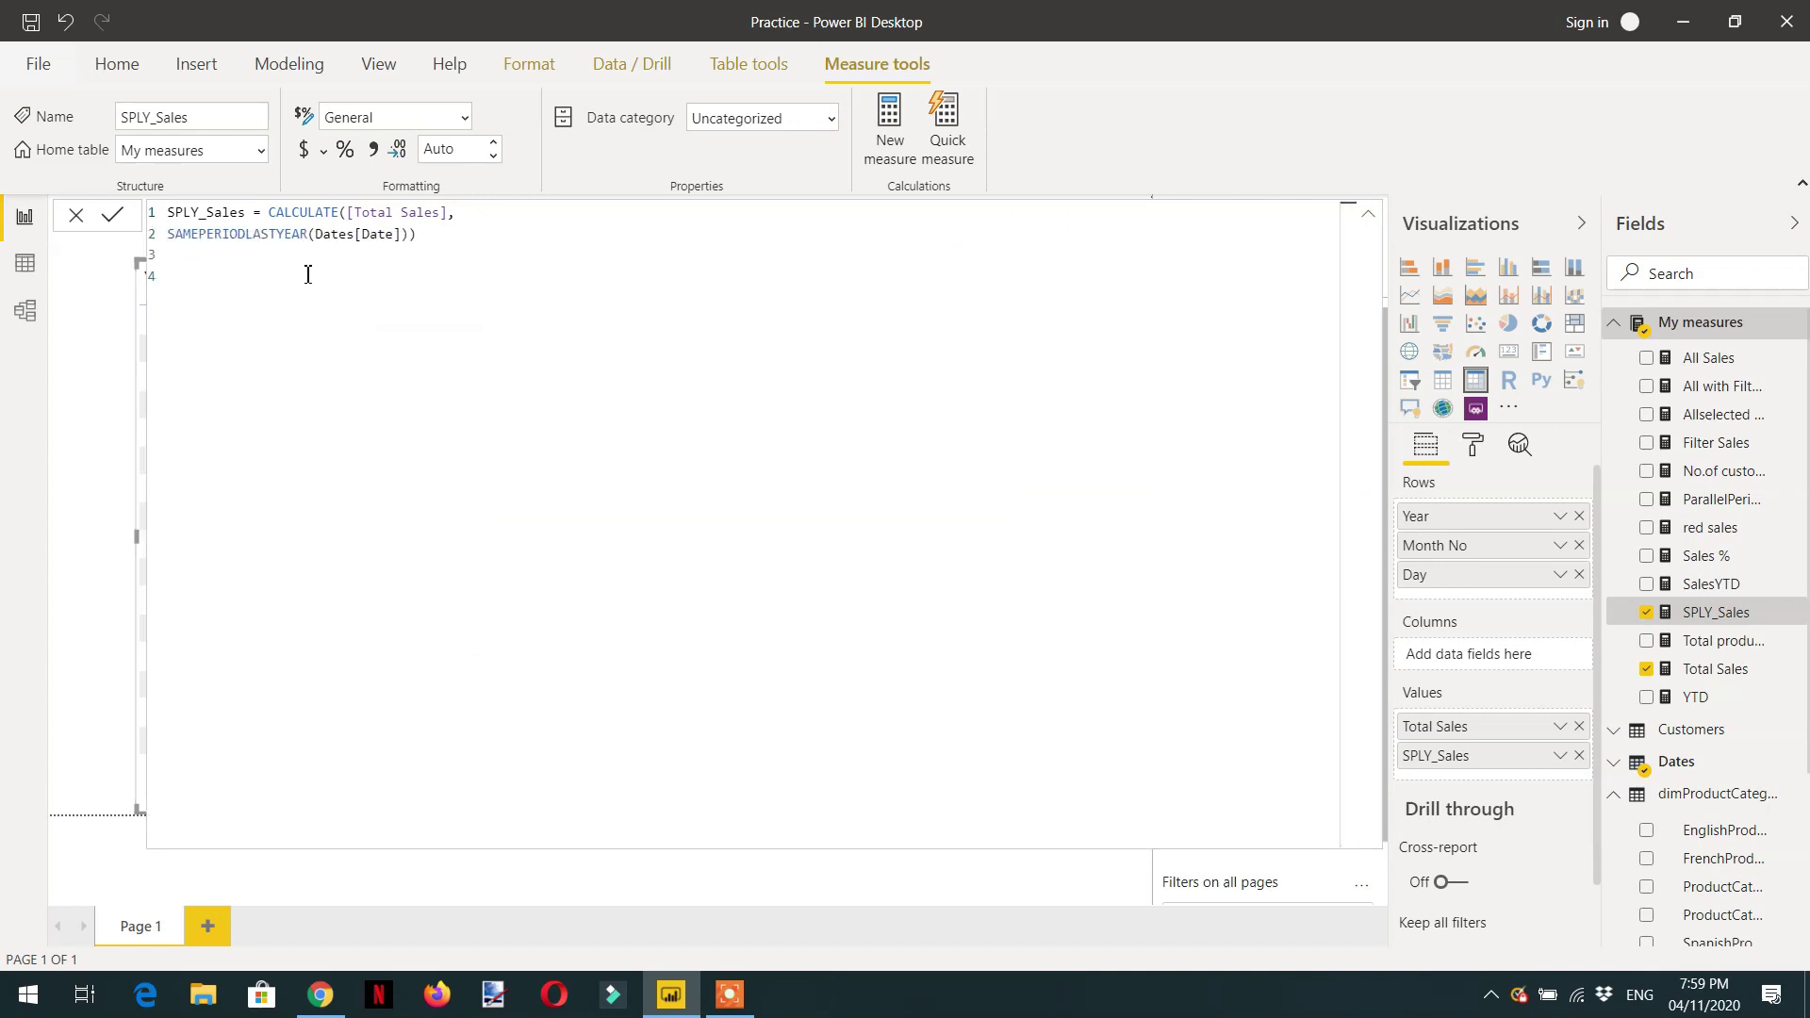